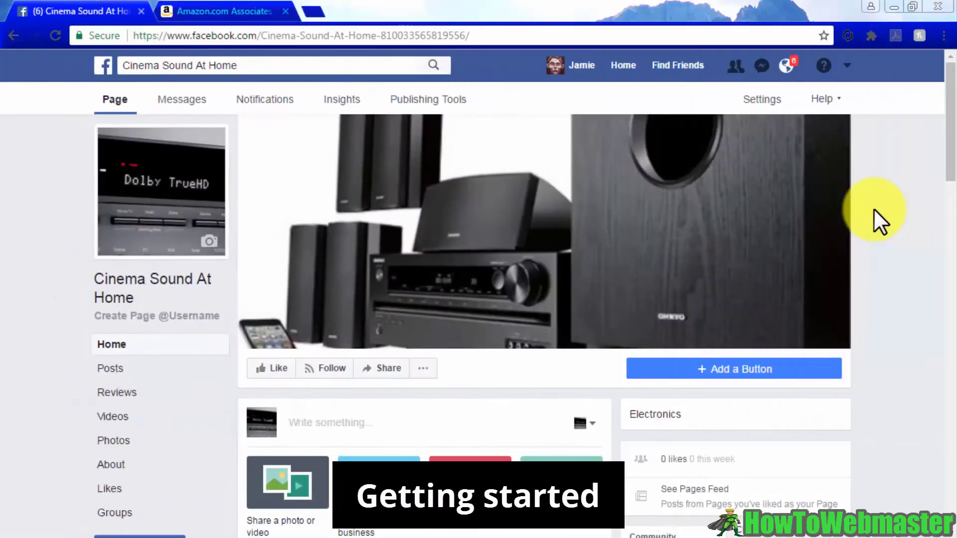
# Go to apps.facebook.com/static_html_plus/ to load the Static HTML: iframe tabs app page
pyautogui.click(464, 36)
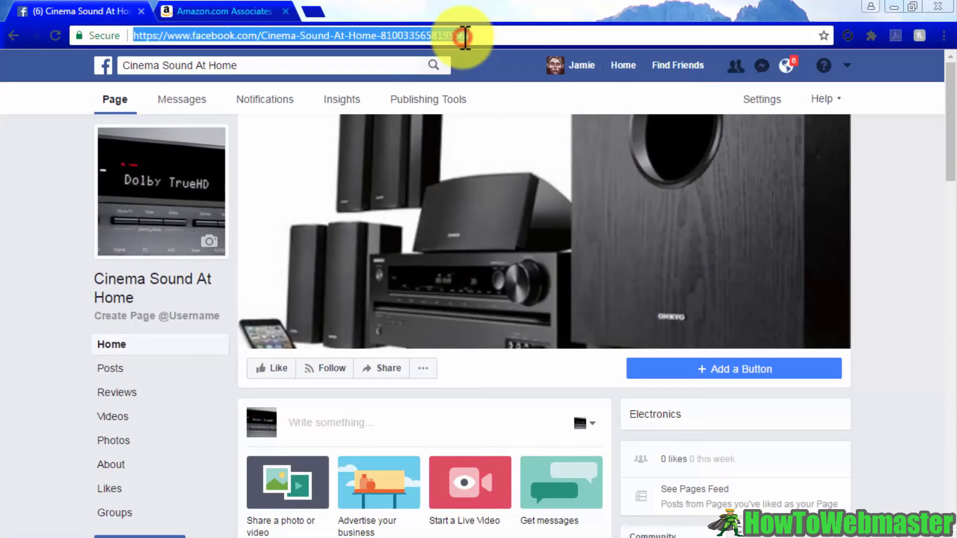
pyautogui.write('http://apps.facebook.com/static_html_plus/')
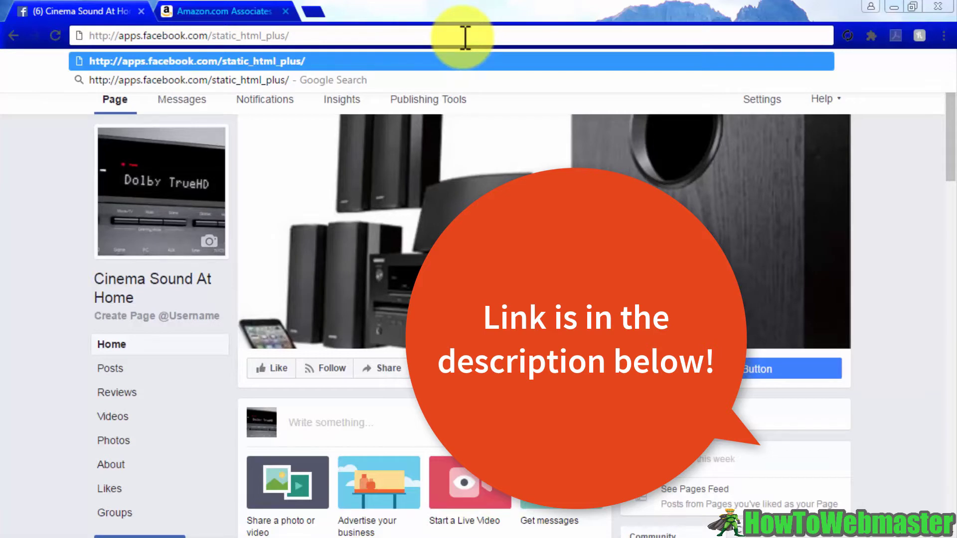
pyautogui.press('Return')
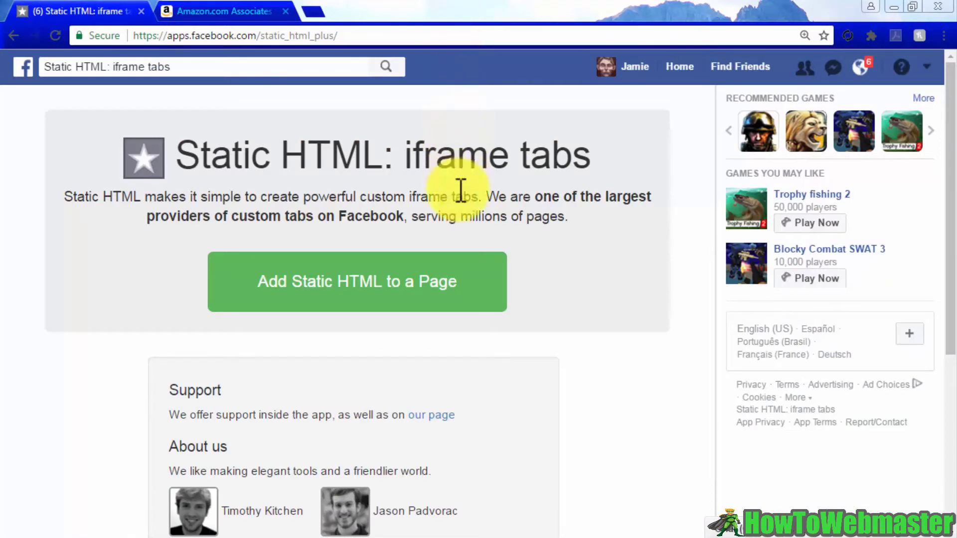
# Add the Static HTML page tab to the Cinema Sound At Home Facebook page
pyautogui.click(450, 289)
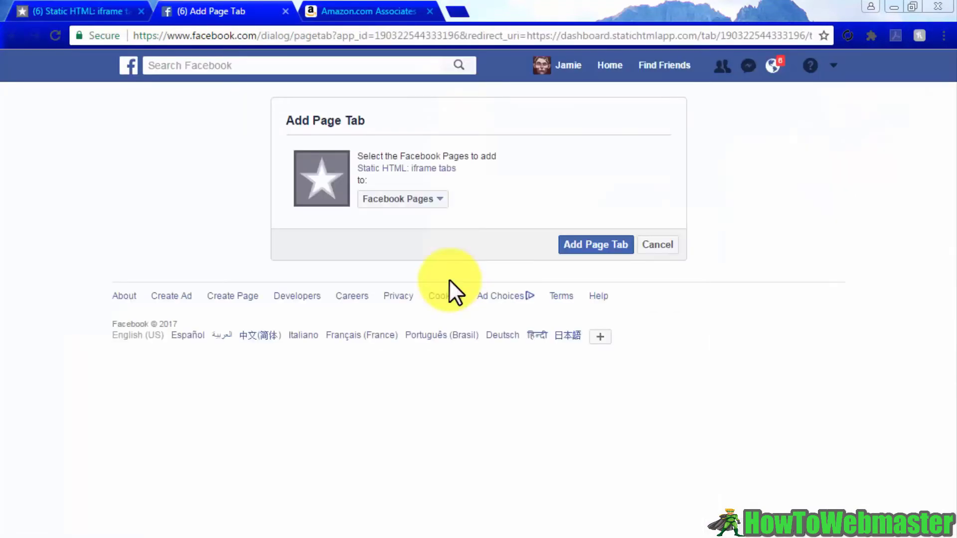
pyautogui.click(432, 202)
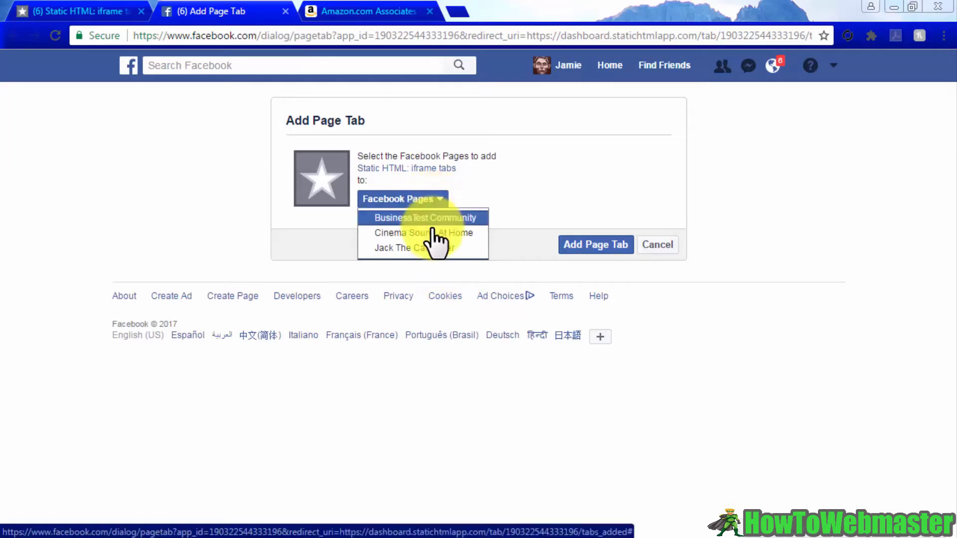
pyautogui.click(431, 232)
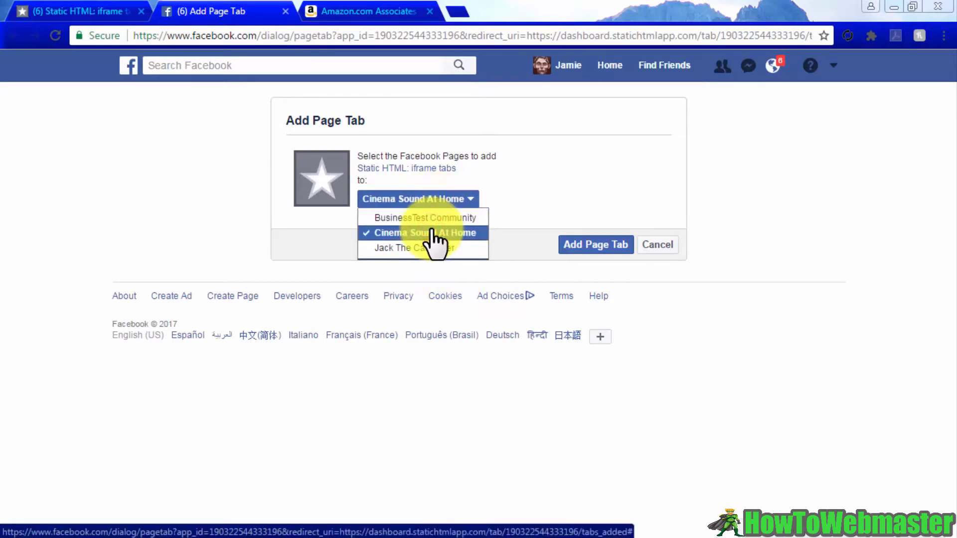
pyautogui.click(582, 249)
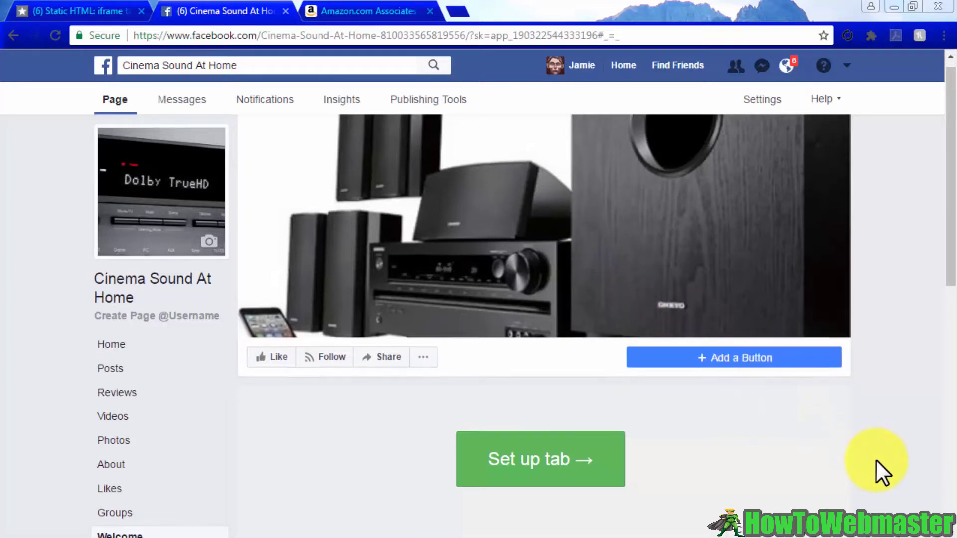
# Set up the new tab and delete all placeholder text from its index.html editor
pyautogui.scroll(-3, 875, 460)
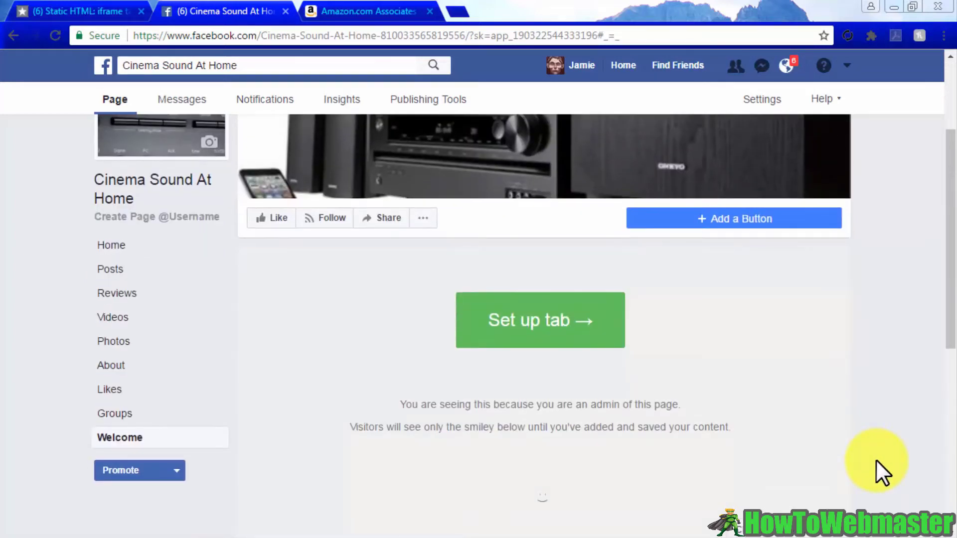
pyautogui.click(539, 319)
pyautogui.scroll(-5, 540, 324)
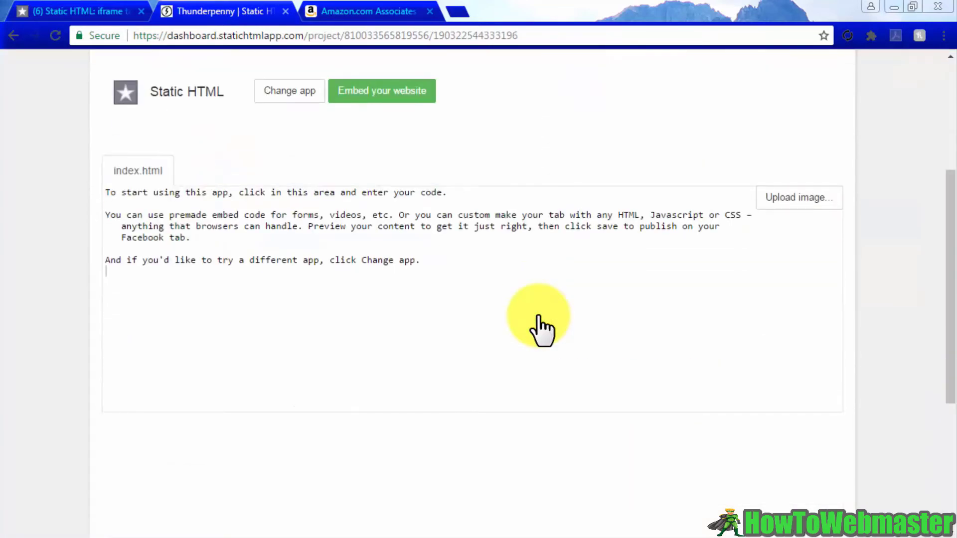
pyautogui.click(444, 272)
pyautogui.moveTo(427, 263); pyautogui.dragTo(107, 190)
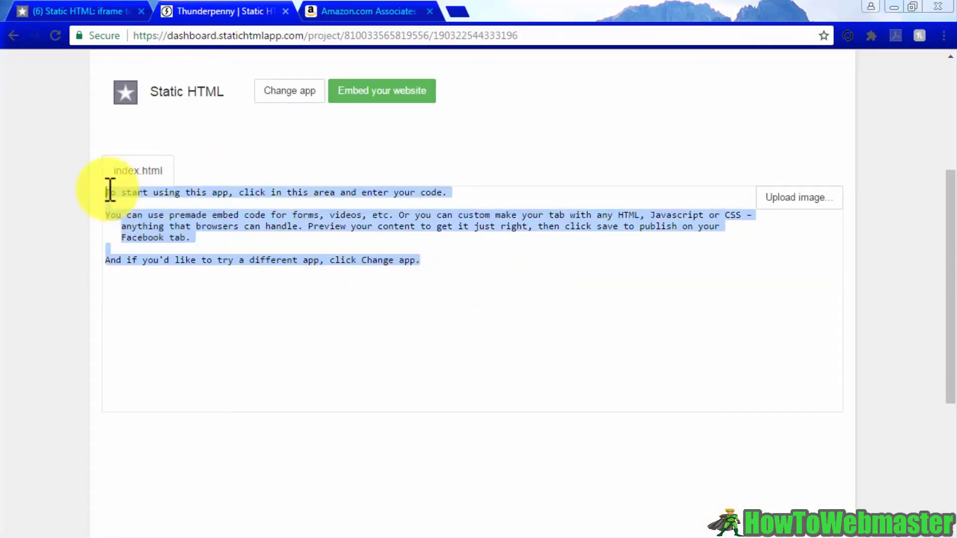
pyautogui.press('BackSpace')
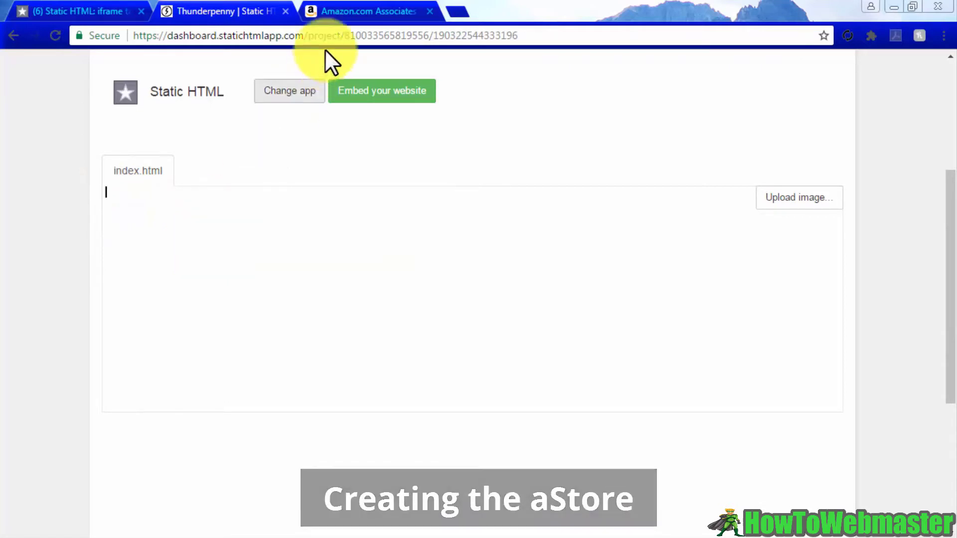
# In Amazon Associates, start building a new aStore from Product Linking > aStore
pyautogui.click(367, 12)
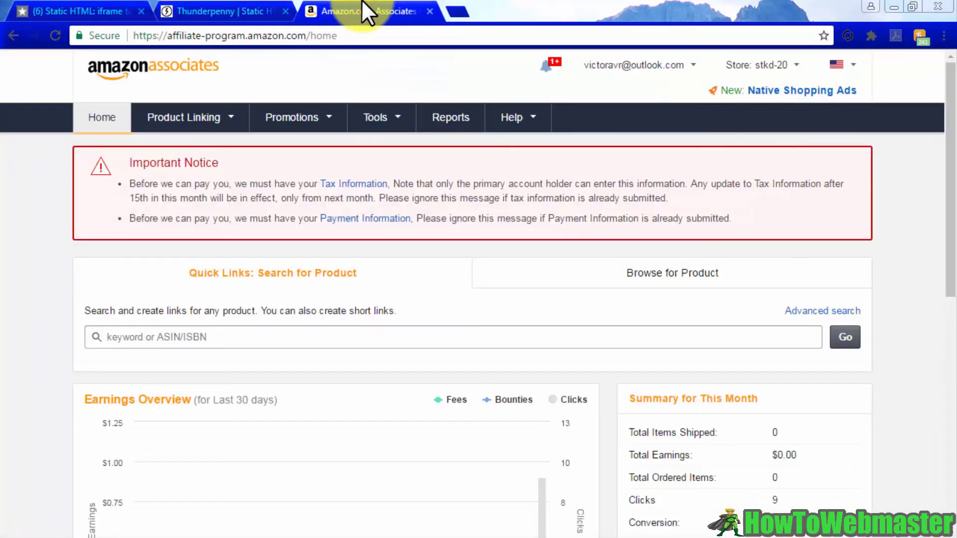
pyautogui.moveTo(194, 124)
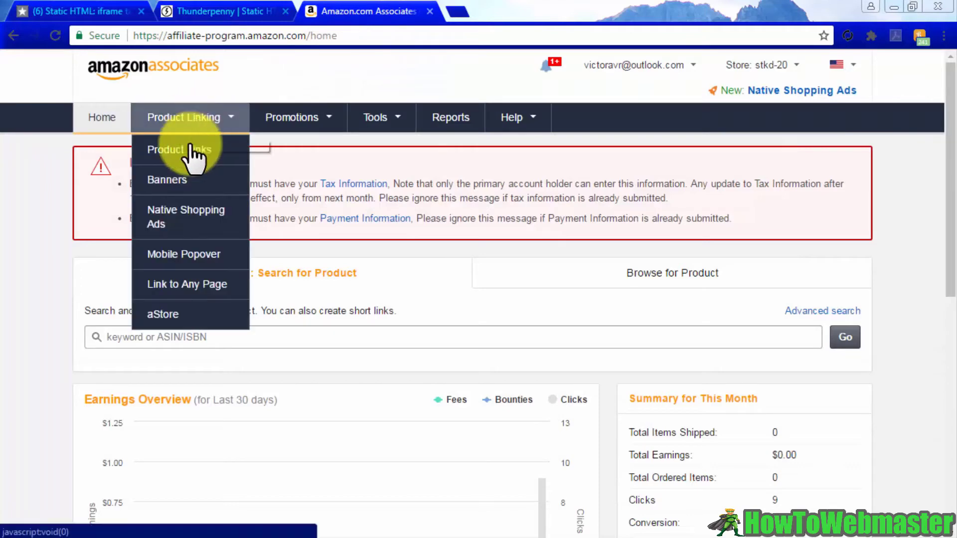
pyautogui.click(182, 313)
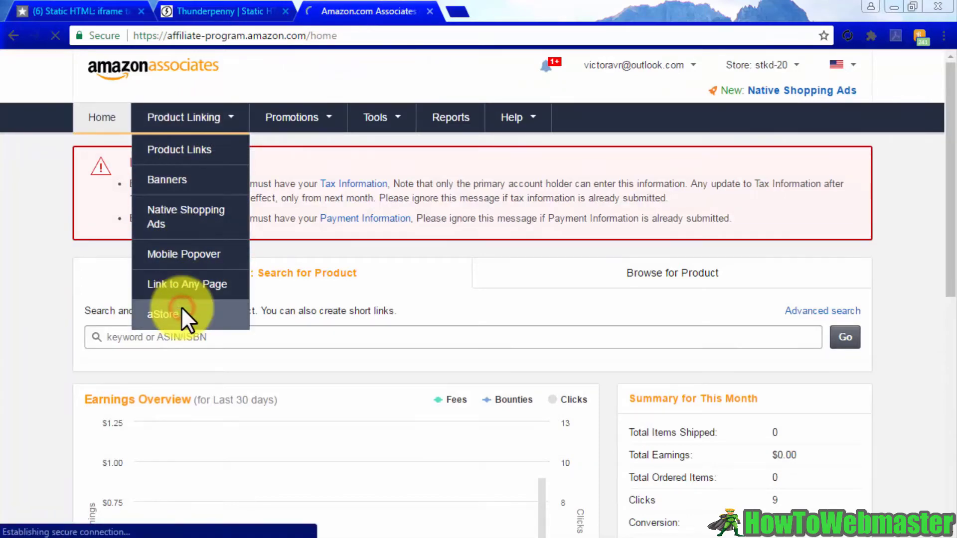
pyautogui.click(750, 329)
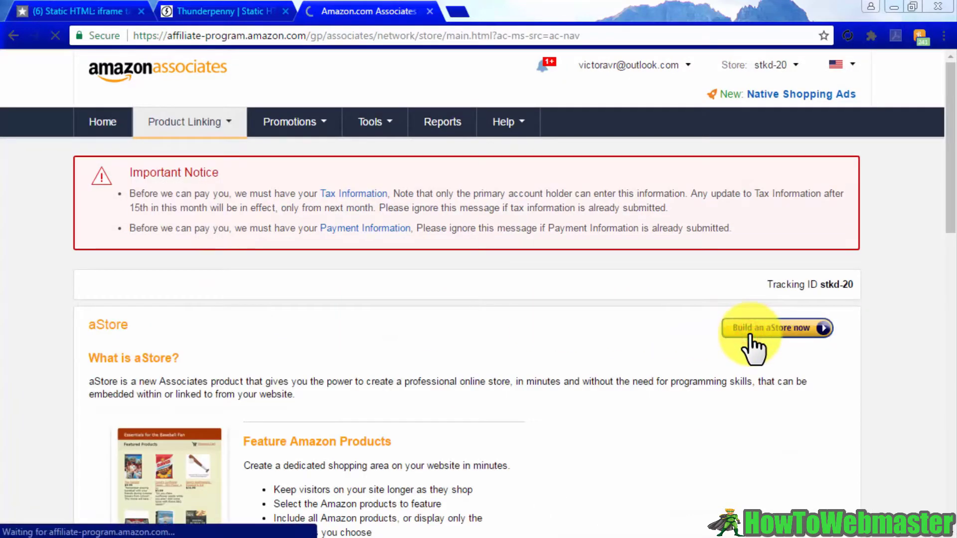
pyautogui.scroll(-3, 753, 349)
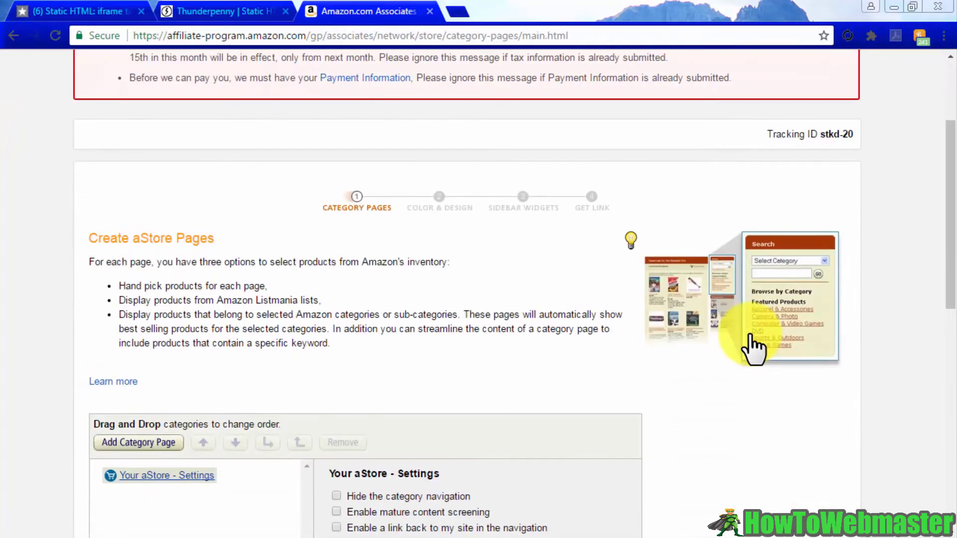
pyautogui.scroll(-2, 753, 349)
pyautogui.scroll(-2, 752, 349)
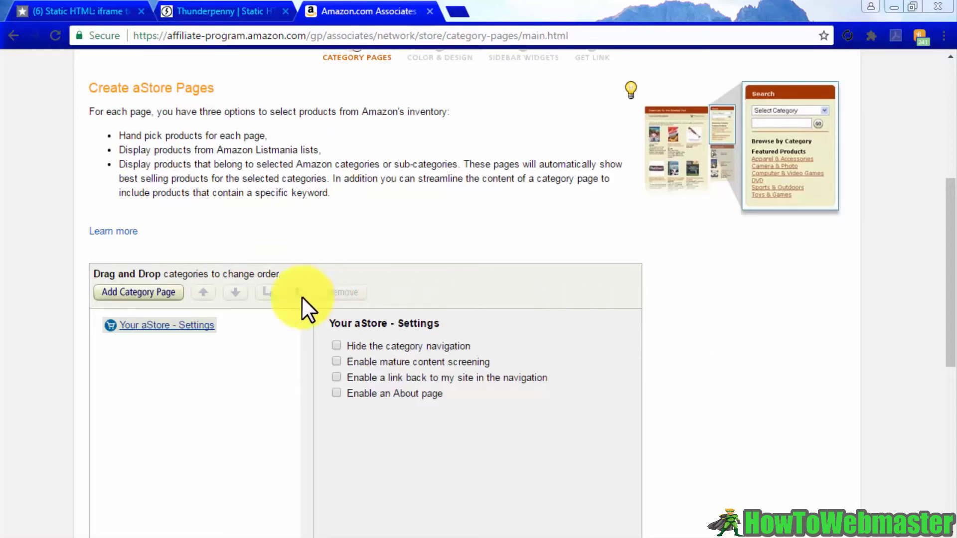
# Add a category page titled 'Cool Stuff' that pulls products by Amazon.com category
pyautogui.click(168, 296)
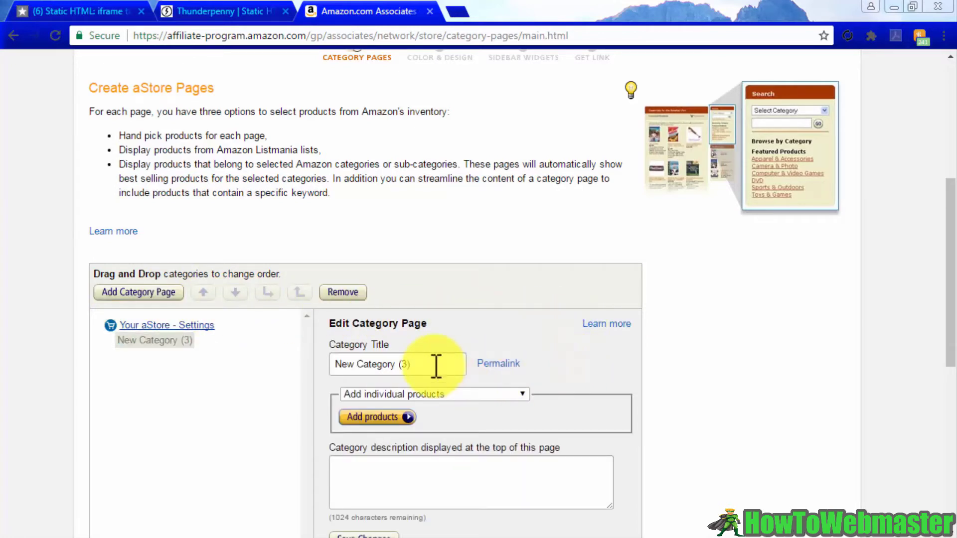
pyautogui.moveTo(431, 365); pyautogui.dragTo(333, 366)
pyautogui.write('Cool Stuff')
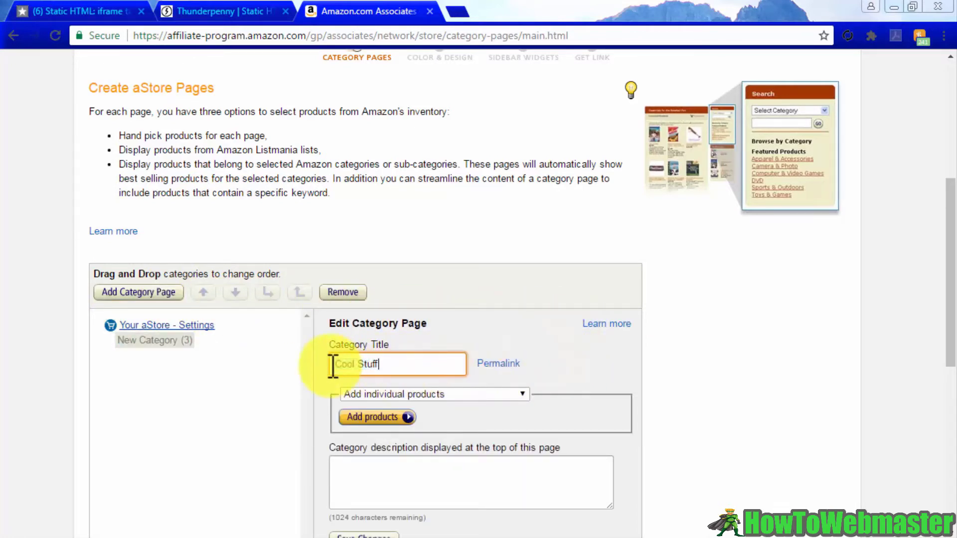
pyautogui.click(519, 396)
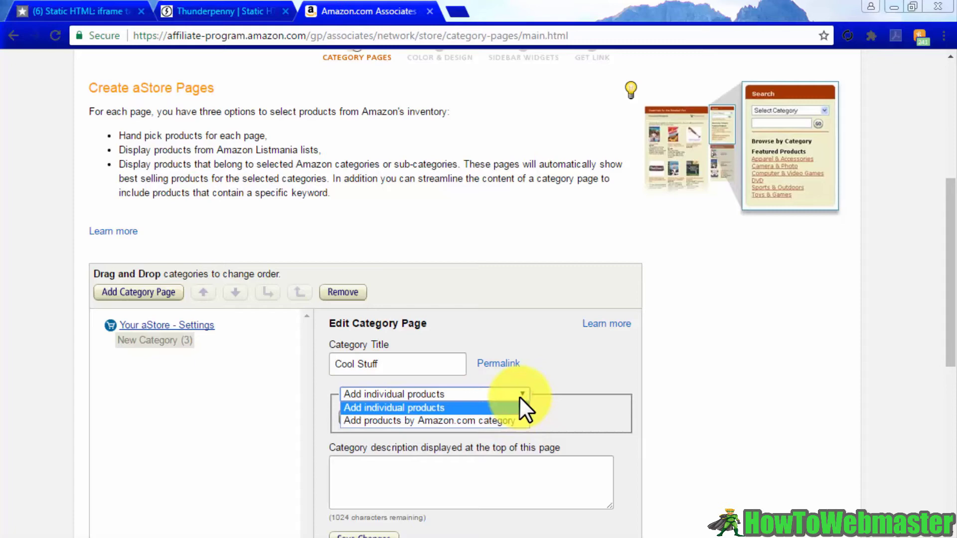
pyautogui.click(513, 424)
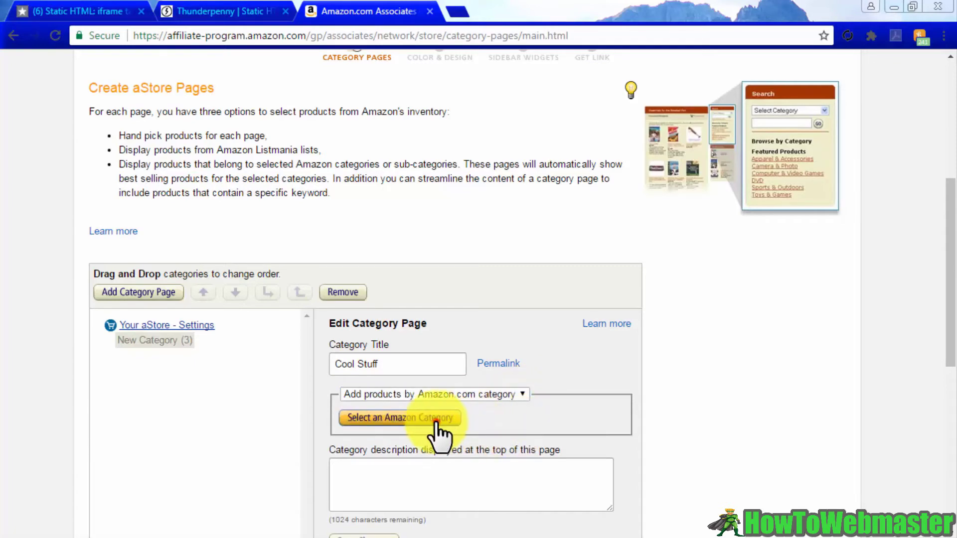
# Set its category to Electronics > Home Audio > Home Theater Systems > Complete Home Theater Systems and save
pyautogui.click(436, 419)
pyautogui.moveTo(611, 234); pyautogui.dragTo(611, 256)
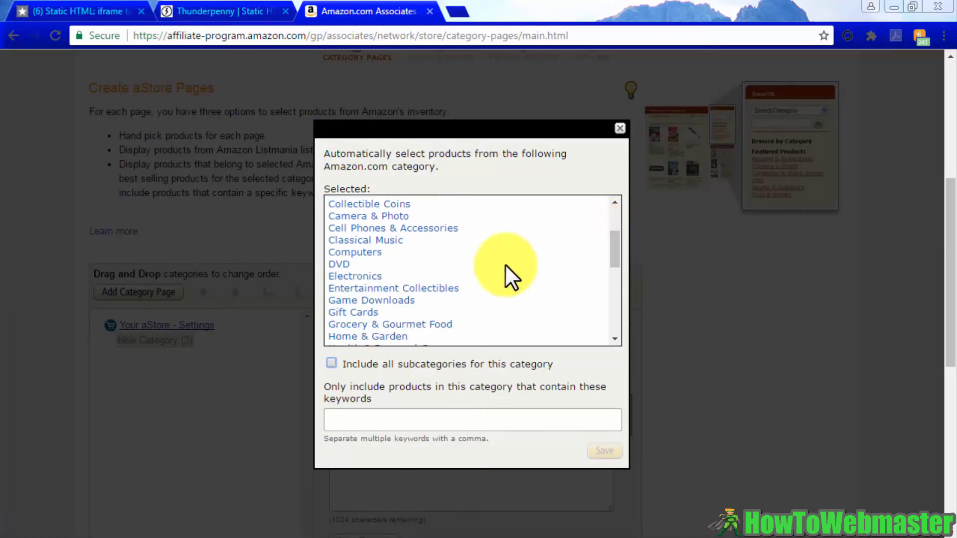
pyautogui.click(372, 276)
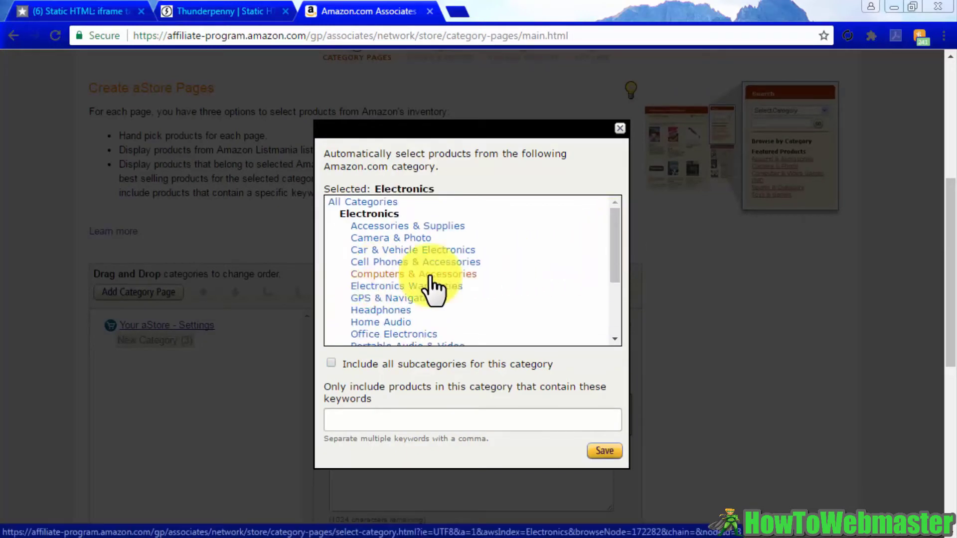
pyautogui.click(384, 323)
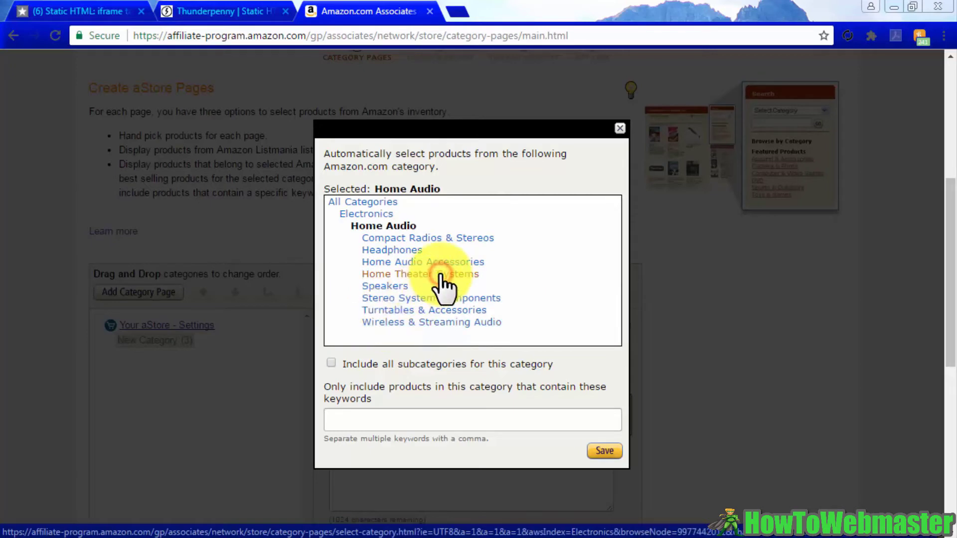
pyautogui.click(439, 274)
pyautogui.click(495, 250)
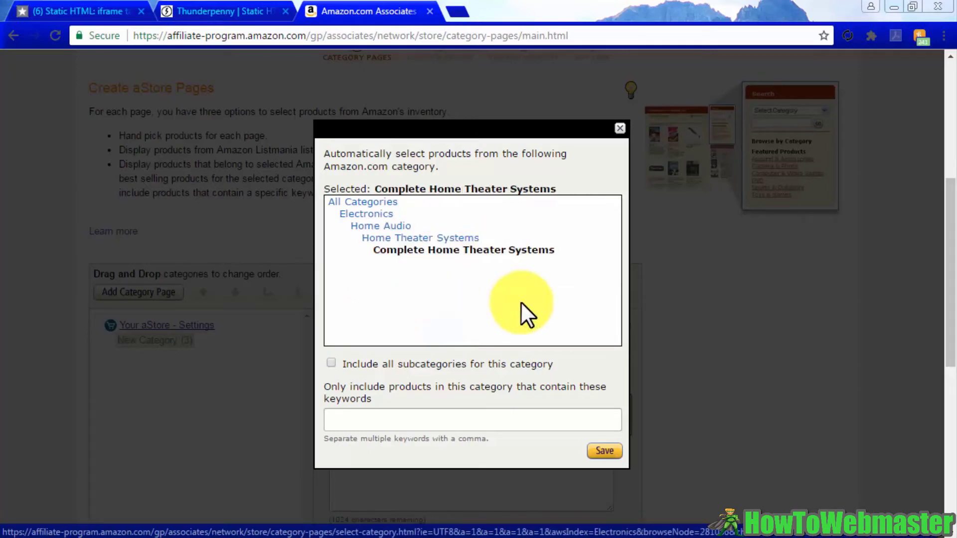
pyautogui.click(604, 451)
pyautogui.scroll(-10, 606, 450)
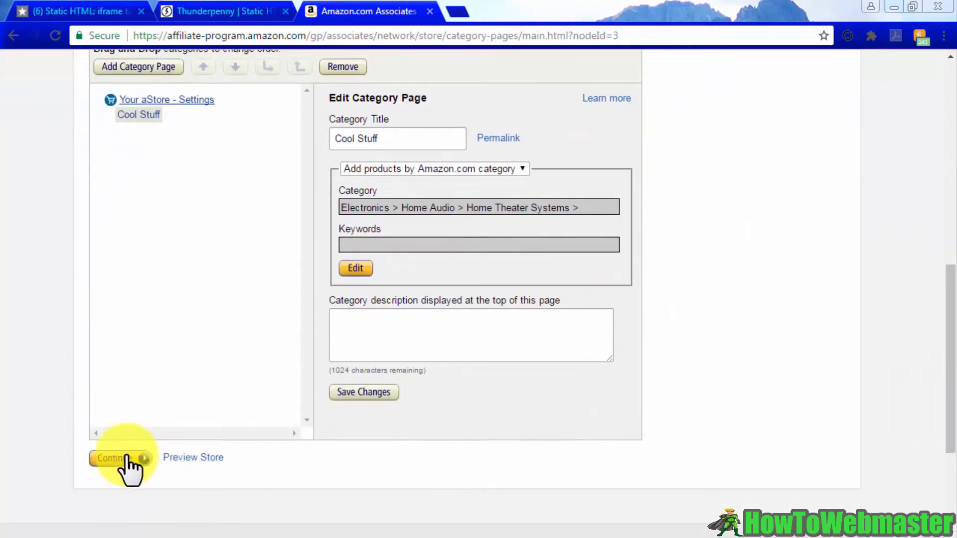
# On the design step, apply the Forest colour theme to the store
pyautogui.click(125, 465)
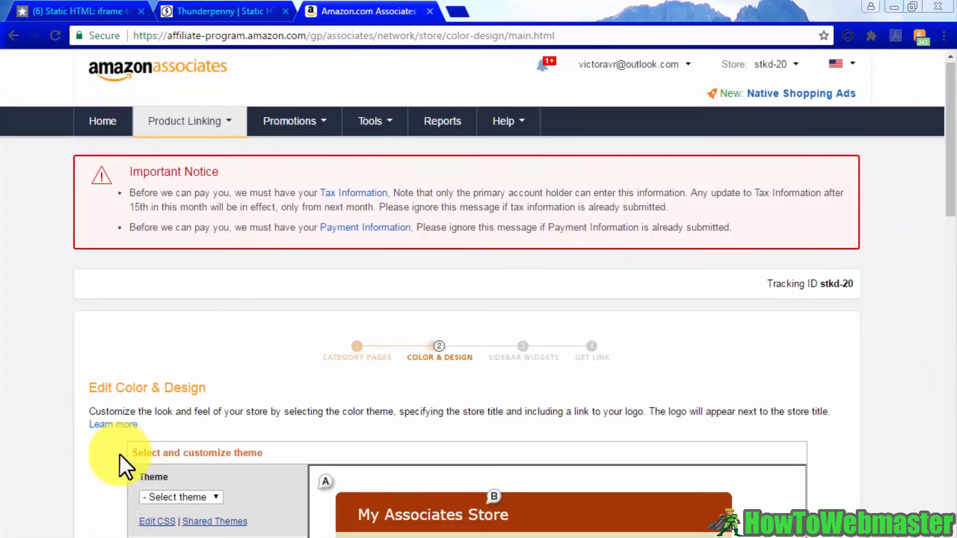
pyautogui.scroll(-4, 119, 455)
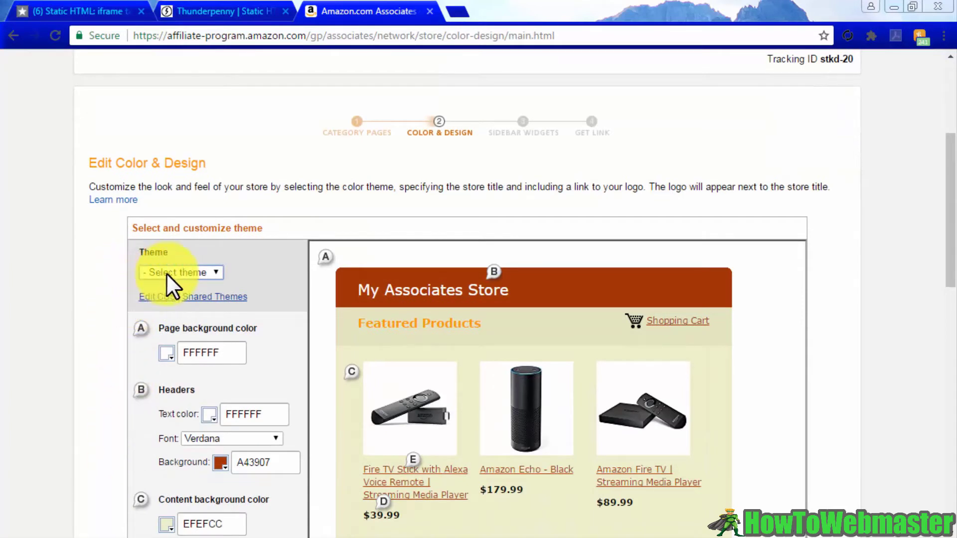
pyautogui.click(200, 273)
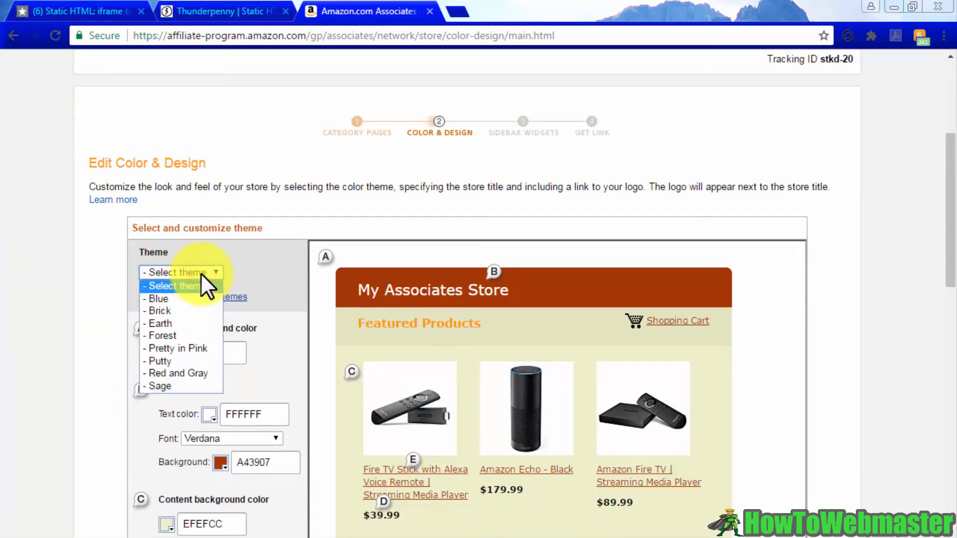
pyautogui.click(189, 335)
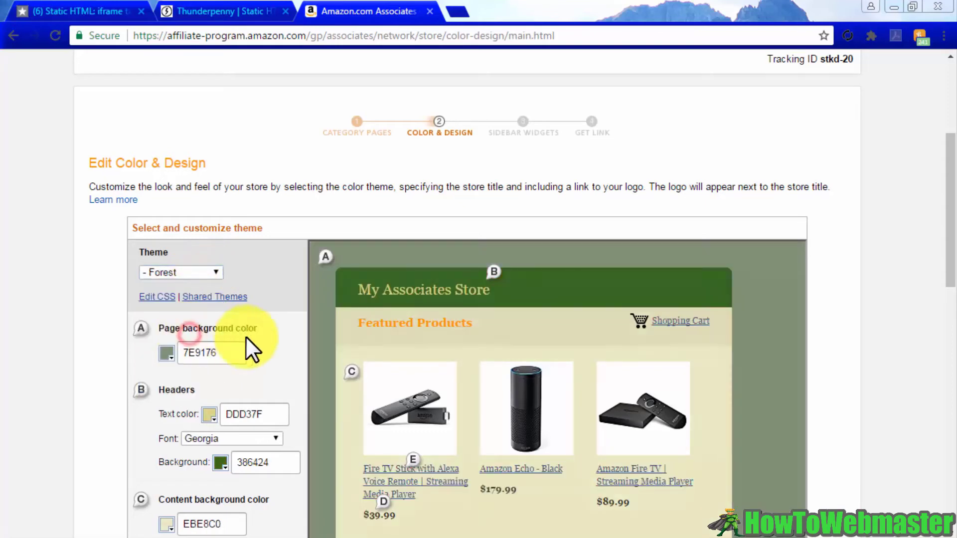
# Replace the store name with 'The Cinema Sound At Home Facebook Store'
pyautogui.scroll(-3, 279, 344)
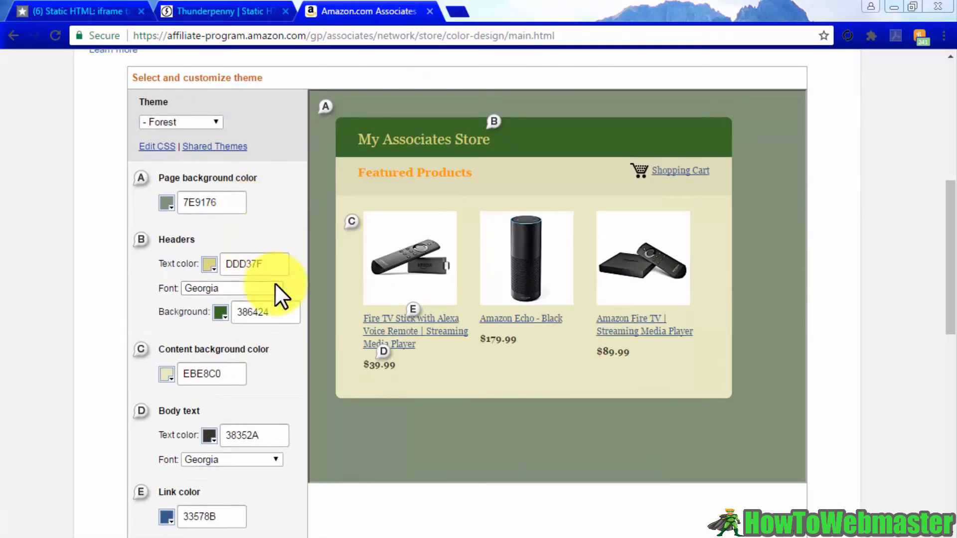
pyautogui.scroll(-2, 277, 295)
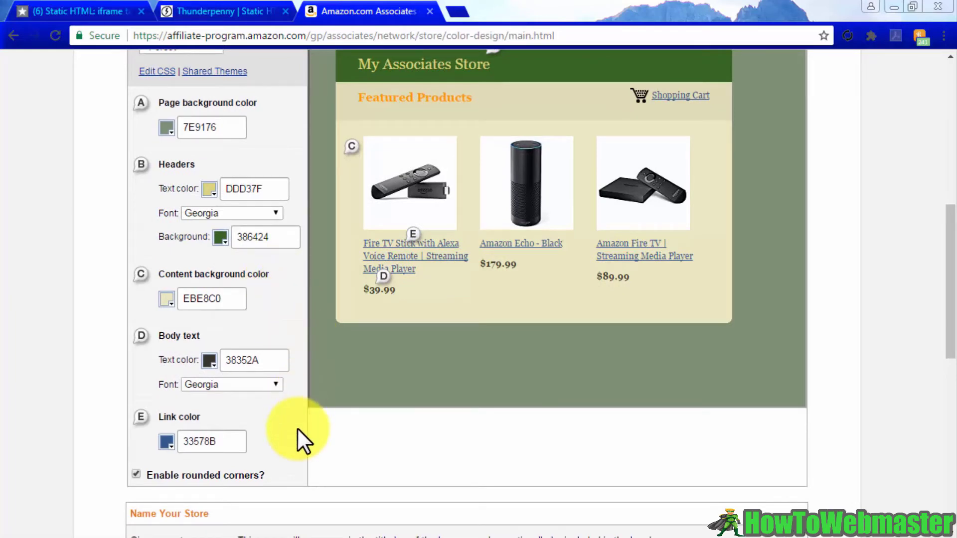
pyautogui.scroll(-3, 297, 428)
pyautogui.scroll(-4, 297, 427)
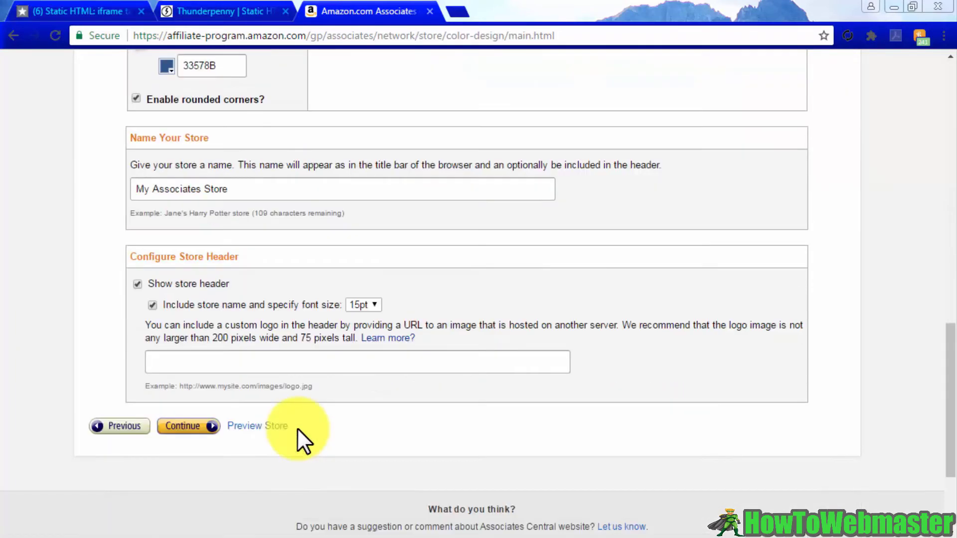
pyautogui.click(298, 192)
pyautogui.moveTo(298, 191); pyautogui.dragTo(132, 186)
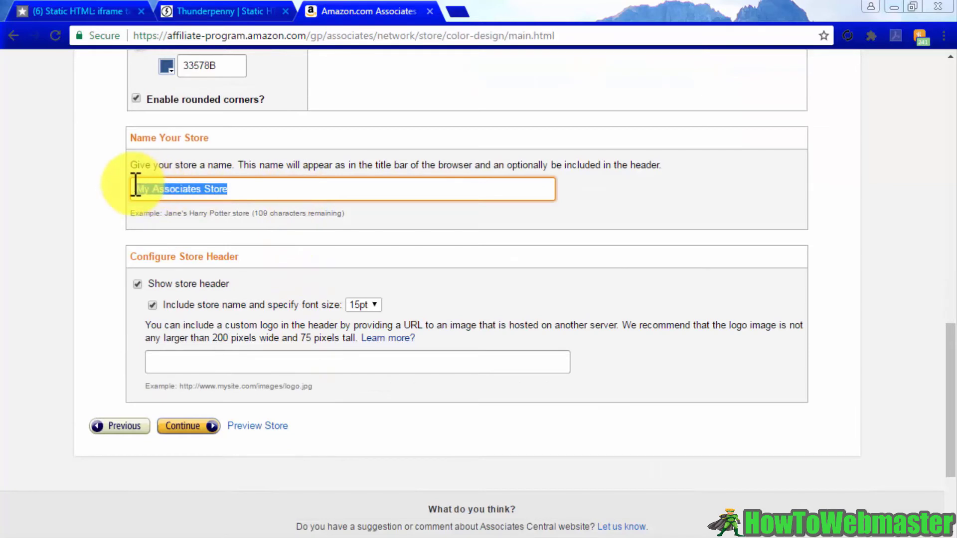
pyautogui.write('The Cinema Sound At Home Facebook Store')
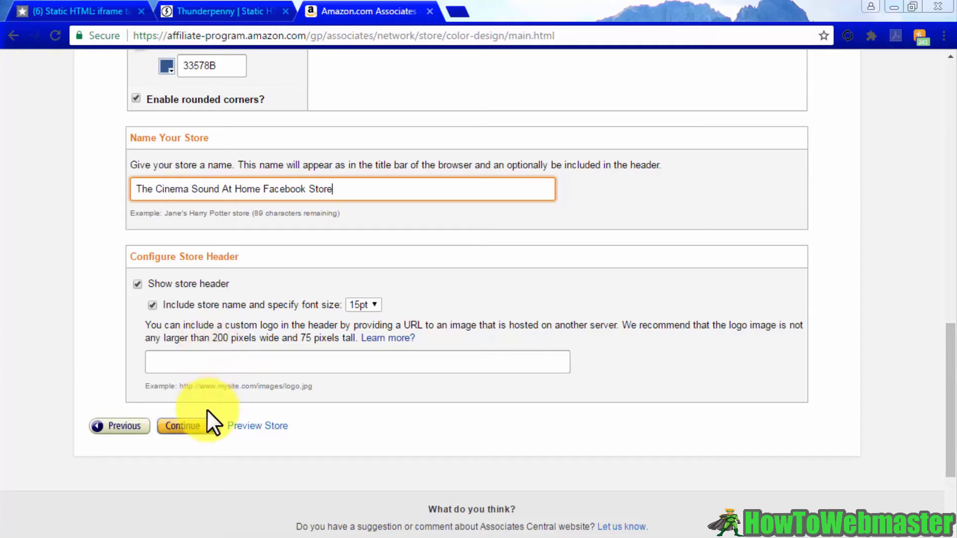
# On the Sidebar Widgets step, tick Similar Items for the Search Results Page row
pyautogui.click(207, 426)
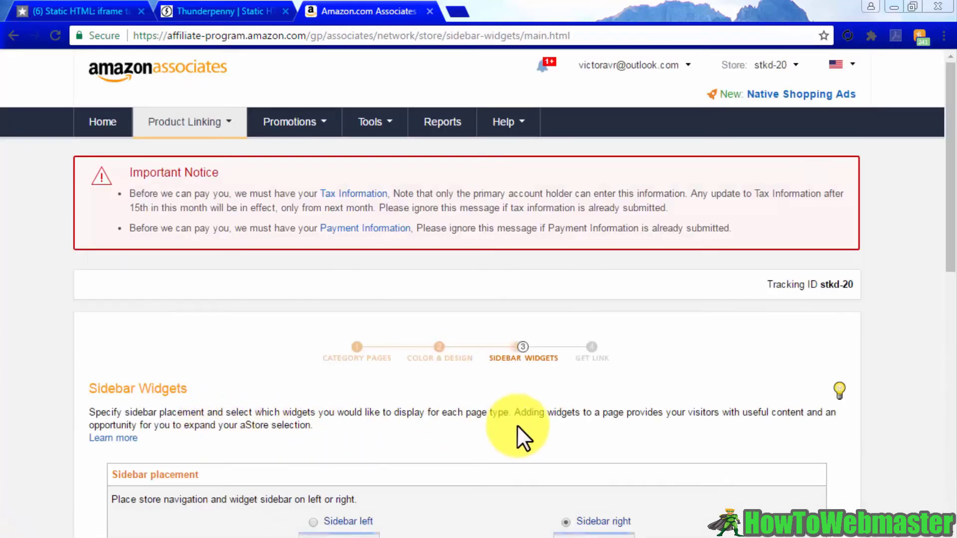
pyautogui.scroll(-5, 877, 428)
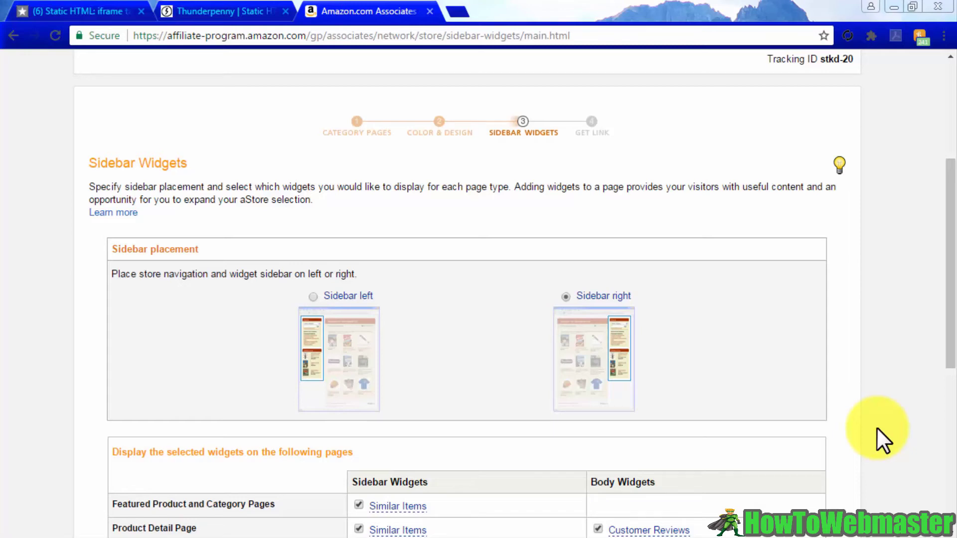
pyautogui.scroll(-5, 877, 428)
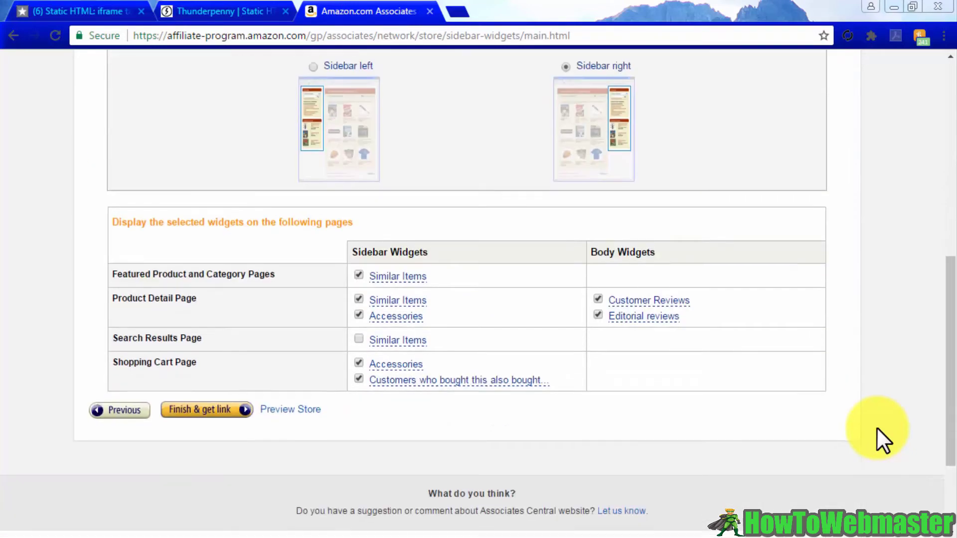
pyautogui.scroll(-2, 877, 427)
pyautogui.moveTo(405, 264)
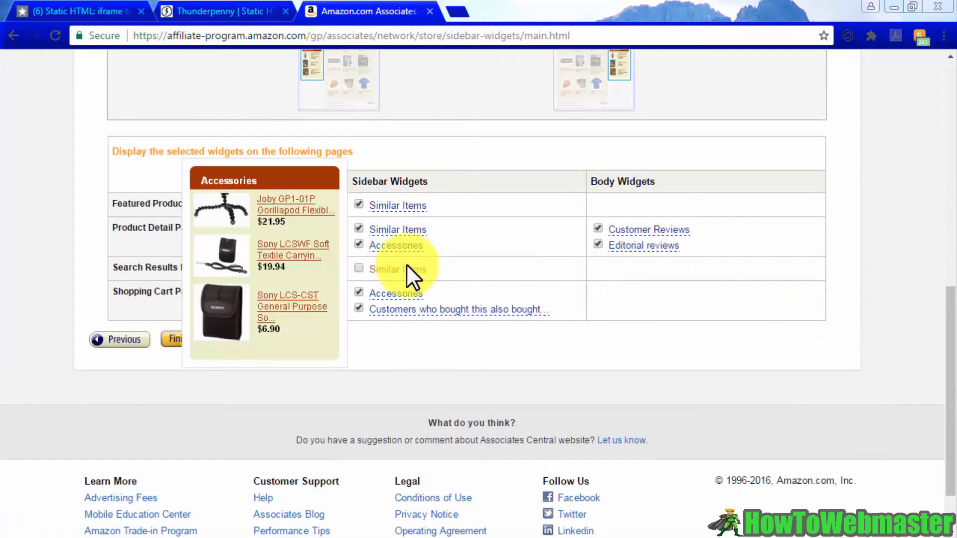
pyautogui.moveTo(403, 246)
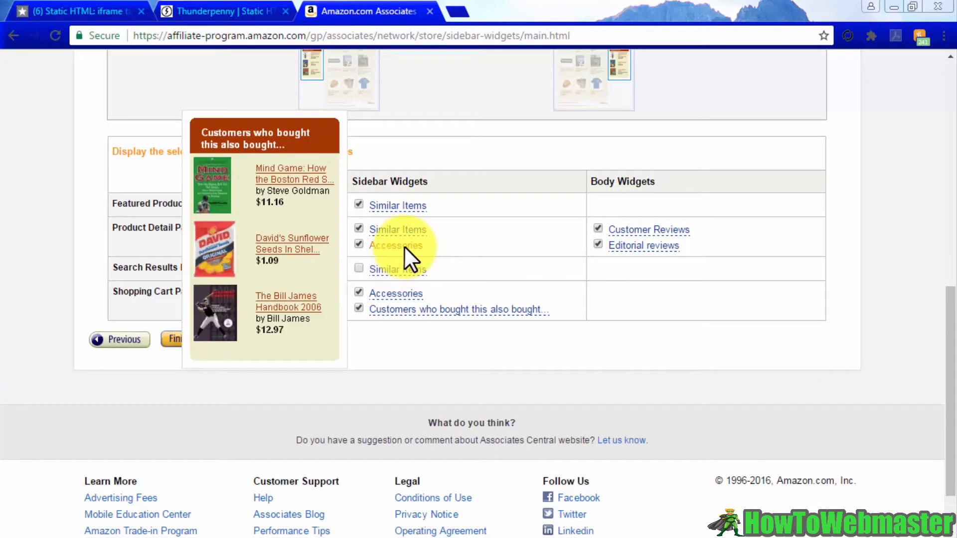
pyautogui.moveTo(647, 232)
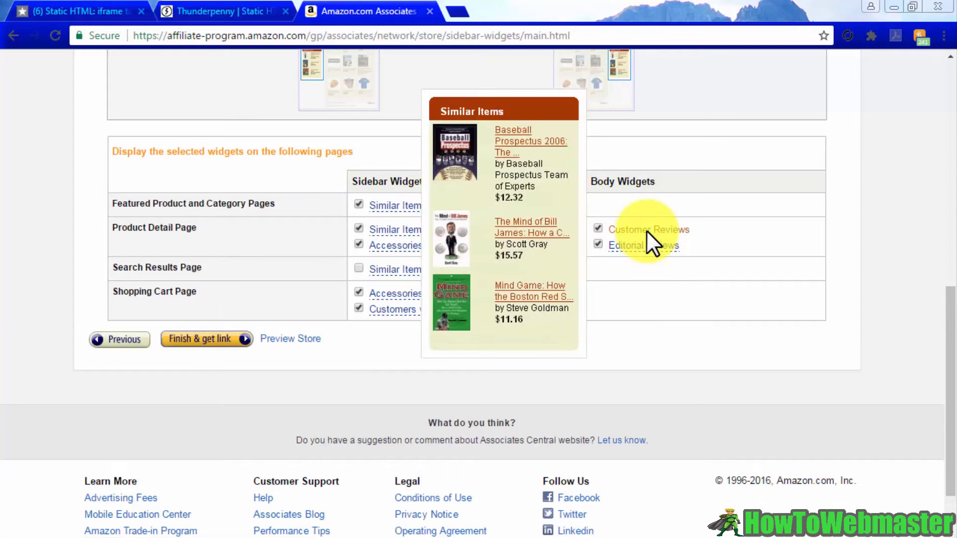
pyautogui.click(359, 268)
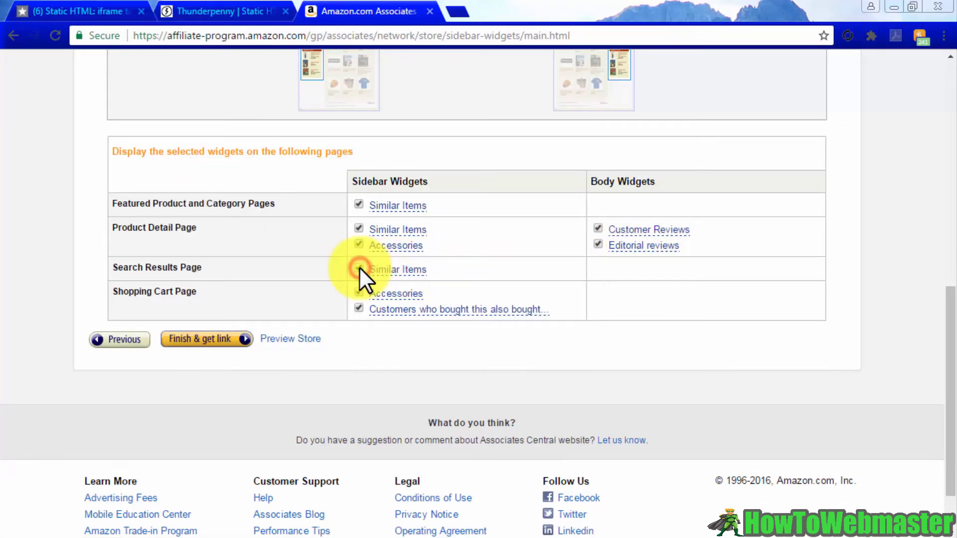
# Finish the aStore wizard to publish the store and get its link
pyautogui.click(220, 339)
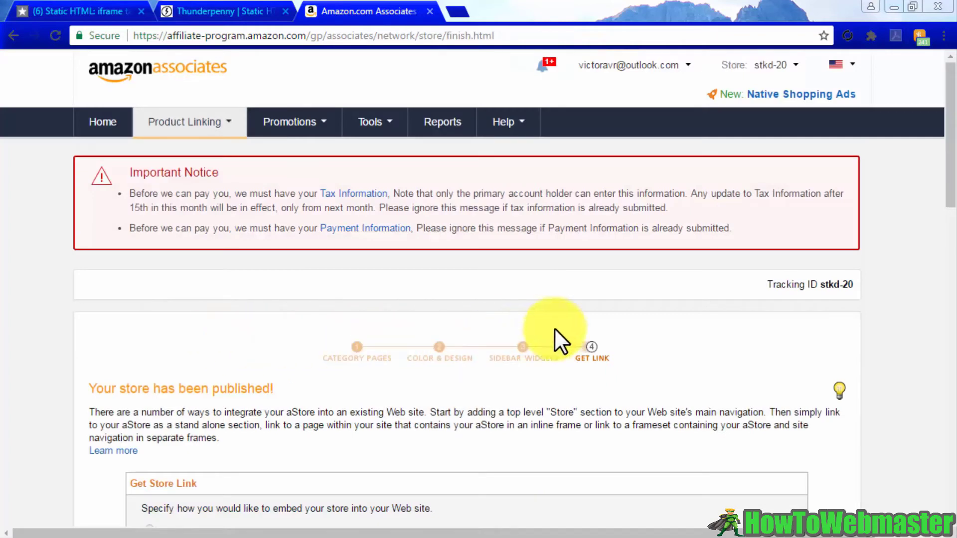
pyautogui.scroll(-1, 865, 328)
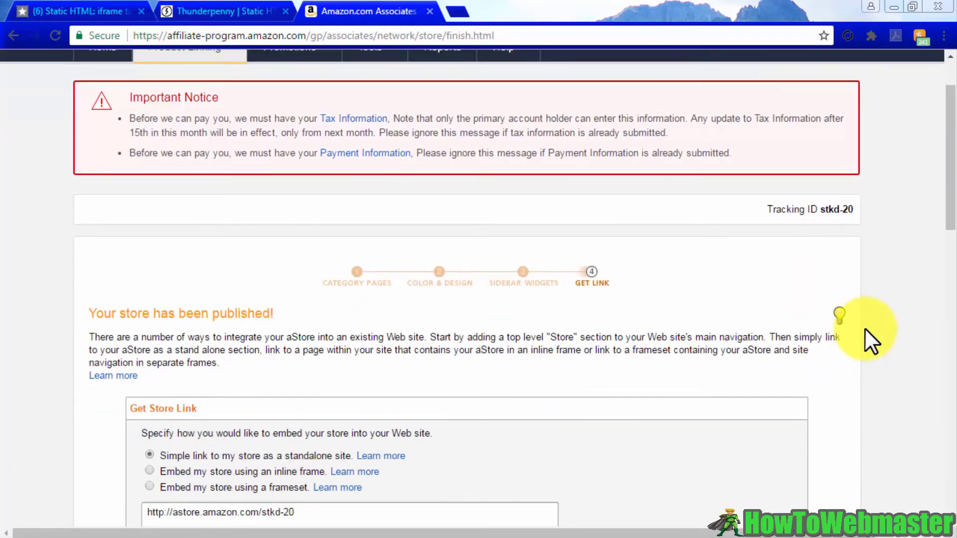
pyautogui.scroll(-3, 865, 328)
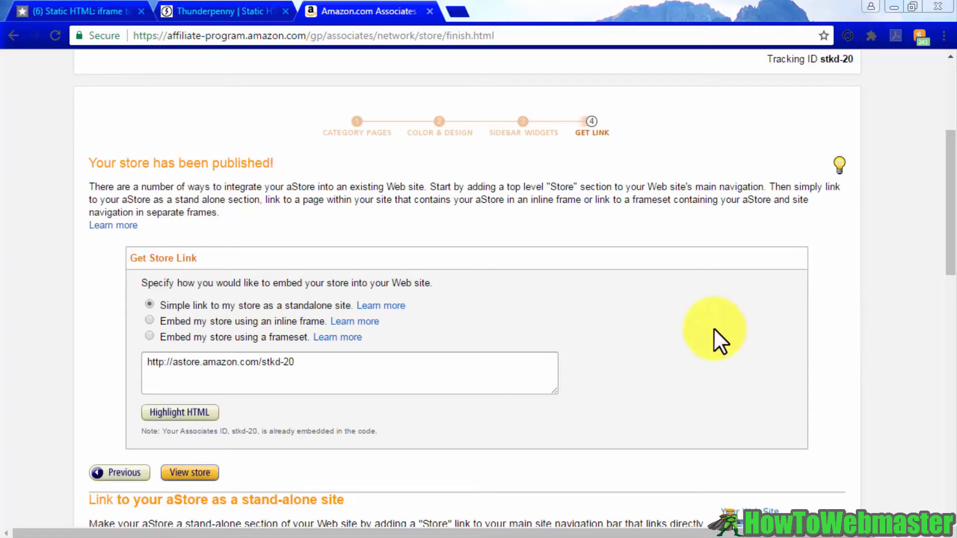
# Select the store's inline-frame embed code and return to the Static HTML editor
pyautogui.click(146, 320)
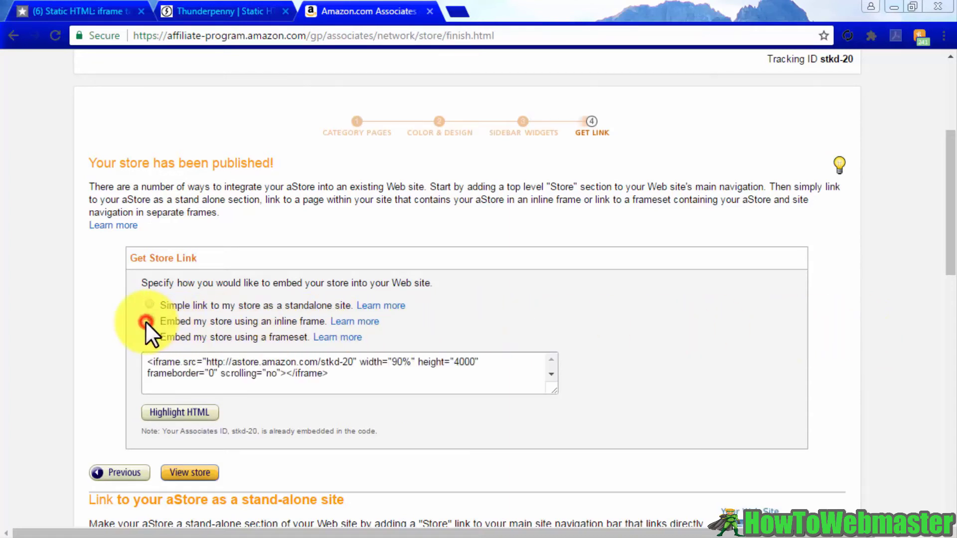
pyautogui.click(241, 373)
pyautogui.moveTo(360, 375); pyautogui.dragTo(149, 367)
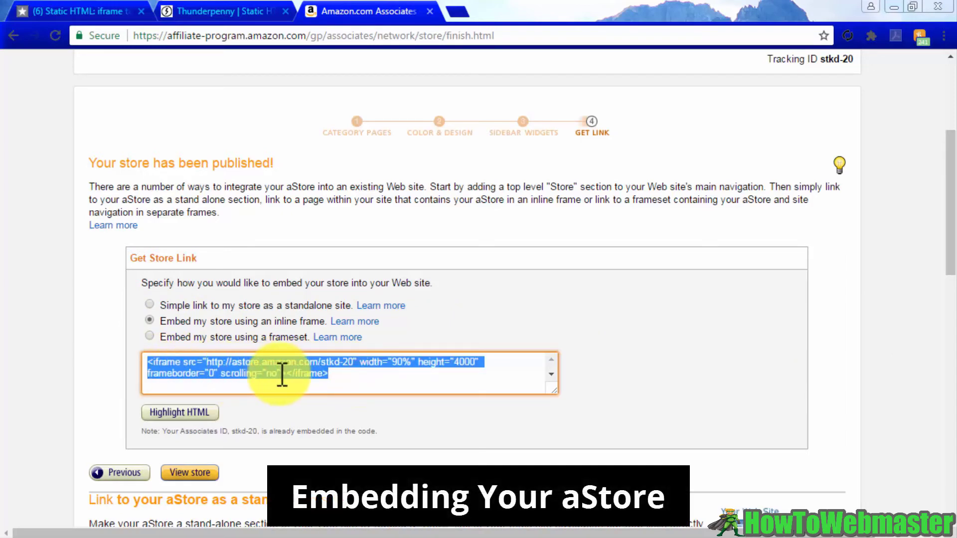
pyautogui.click(247, 10)
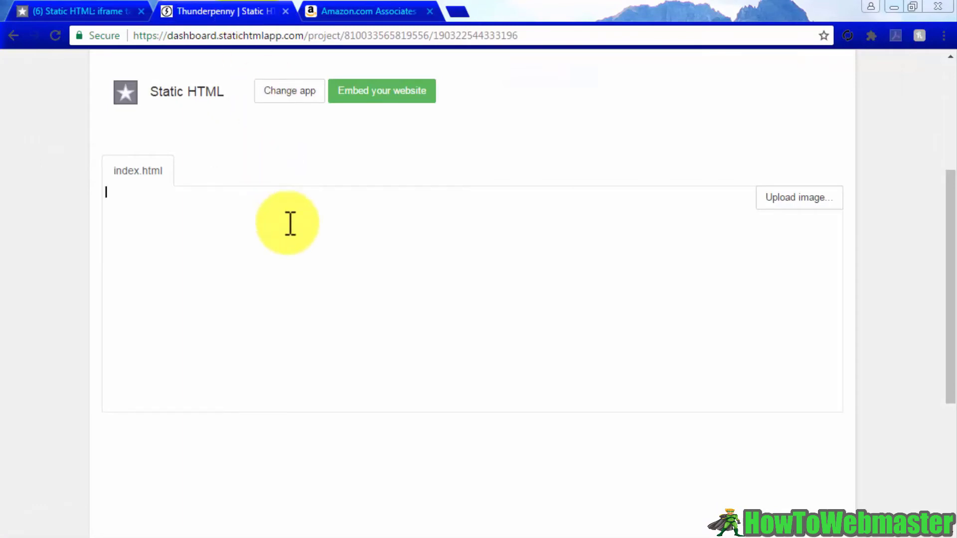
# Paste the aStore iframe as https, 815px wide, 1200px high, scrolling yes, then Save & Publish
pyautogui.write('<iframe src="http://astore.amazon.com/stkd-20" width="90%" height="4000" frameborder="0" scrolling="no"></iframe>')
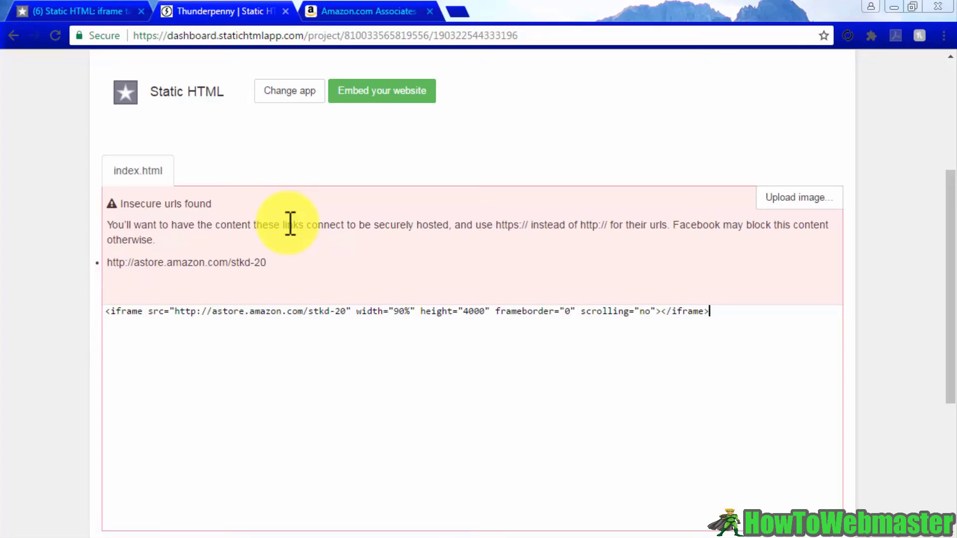
pyautogui.click(197, 311)
pyautogui.write('s')
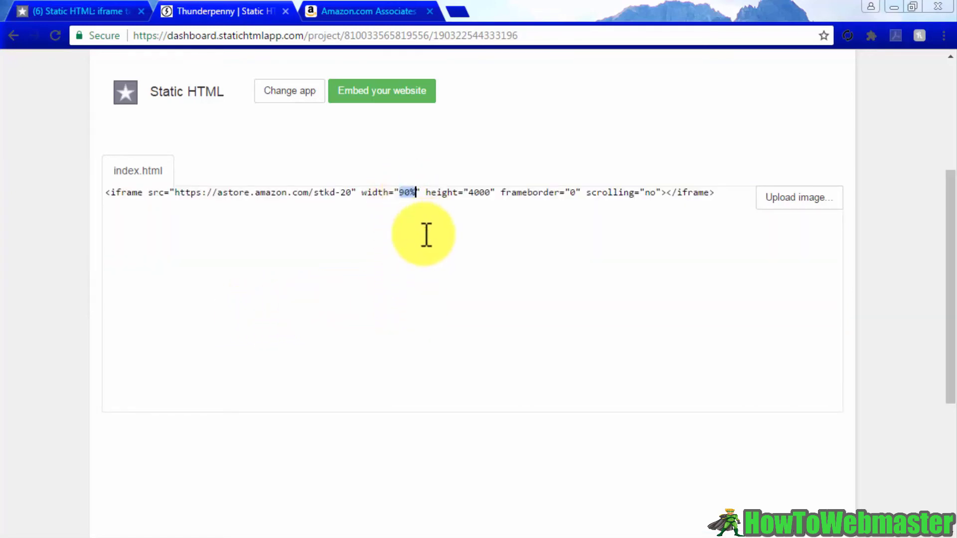
pyautogui.write('815px')
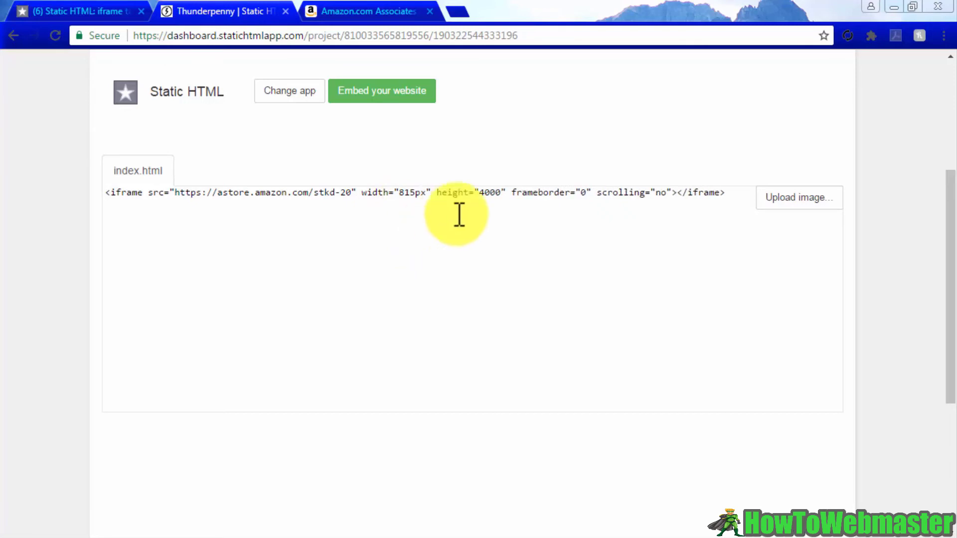
pyautogui.moveTo(480, 194); pyautogui.dragTo(500, 197)
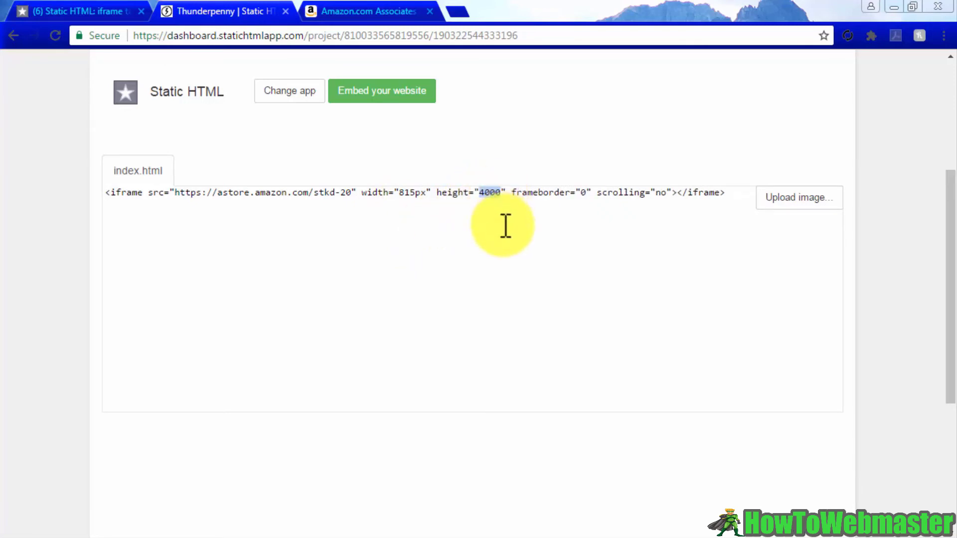
pyautogui.doubleClick(671, 195)
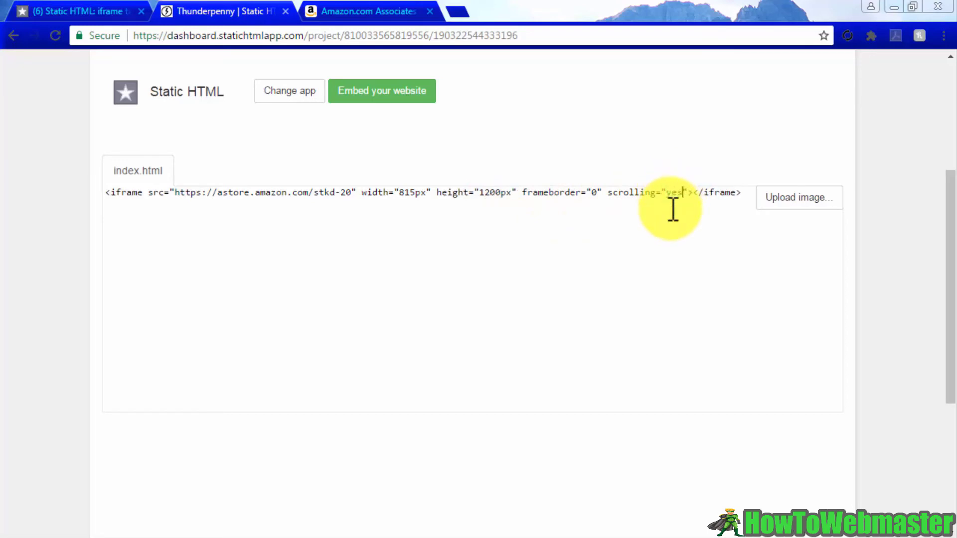
pyautogui.scroll(3, 673, 209)
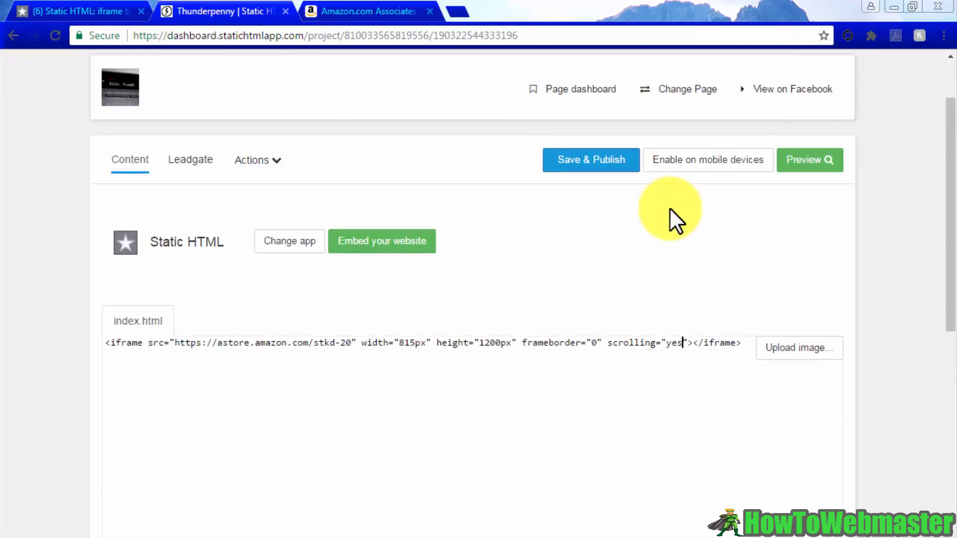
pyautogui.click(584, 161)
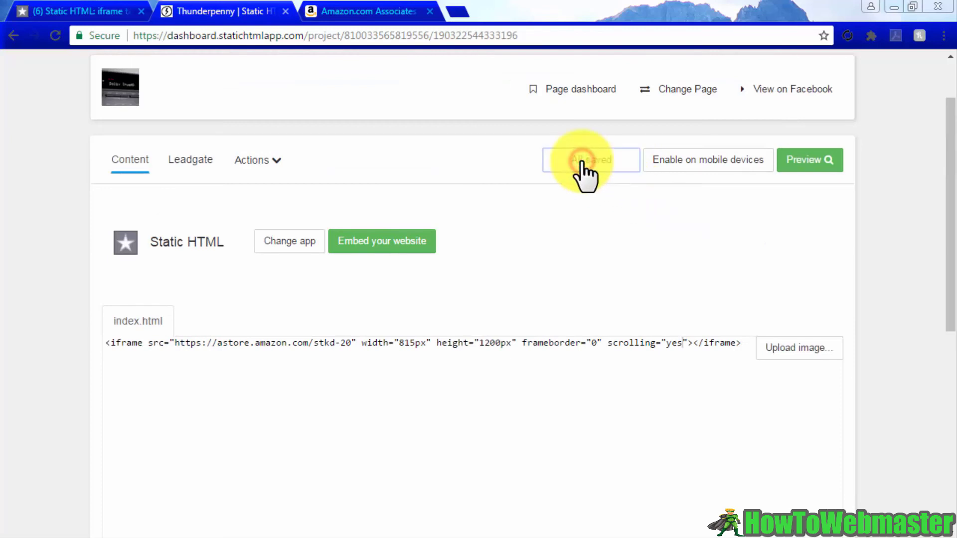
# Open the page's Welcome tab and scroll through The Cinema Sound At Home Facebook Store's products
pyautogui.click(103, 7)
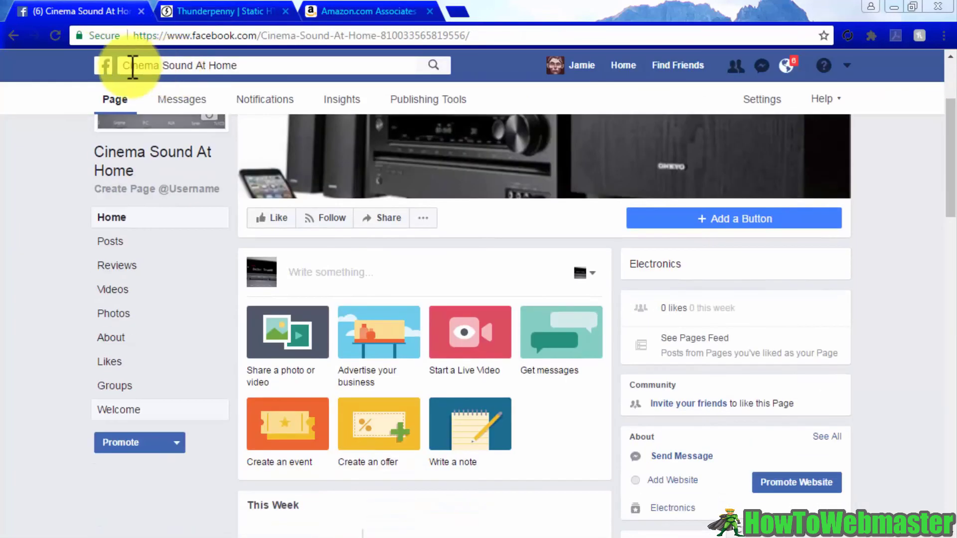
pyautogui.click(129, 410)
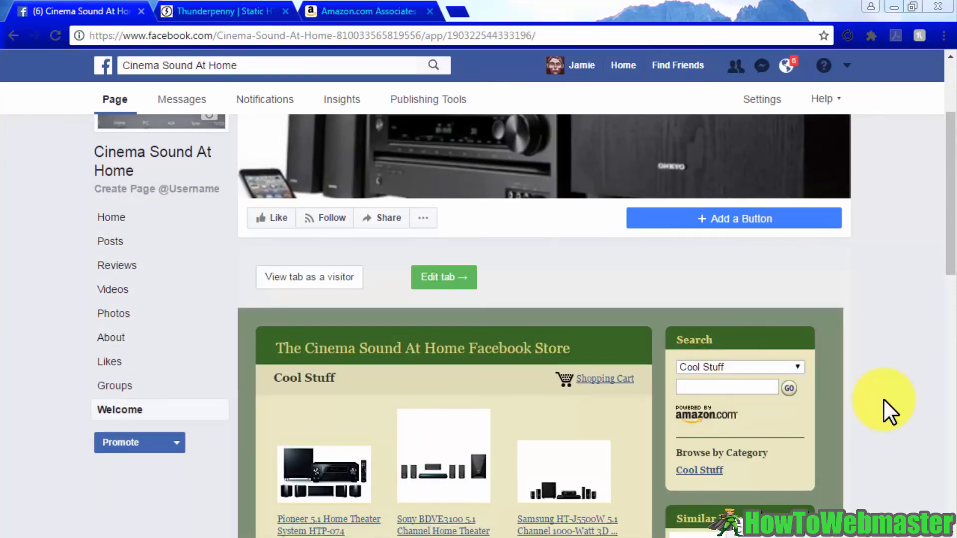
pyautogui.scroll(-6, 883, 399)
pyautogui.scroll(-4, 883, 399)
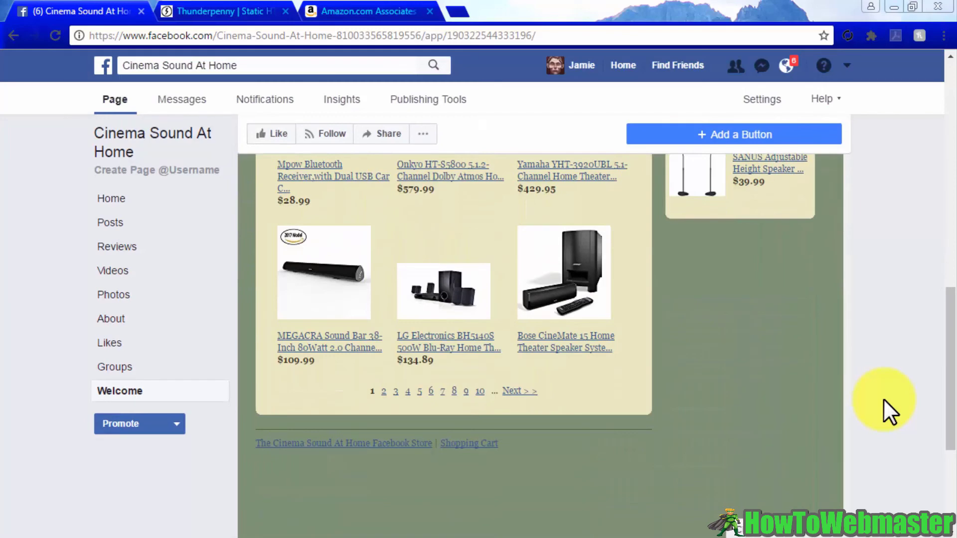
pyautogui.scroll(10, 883, 399)
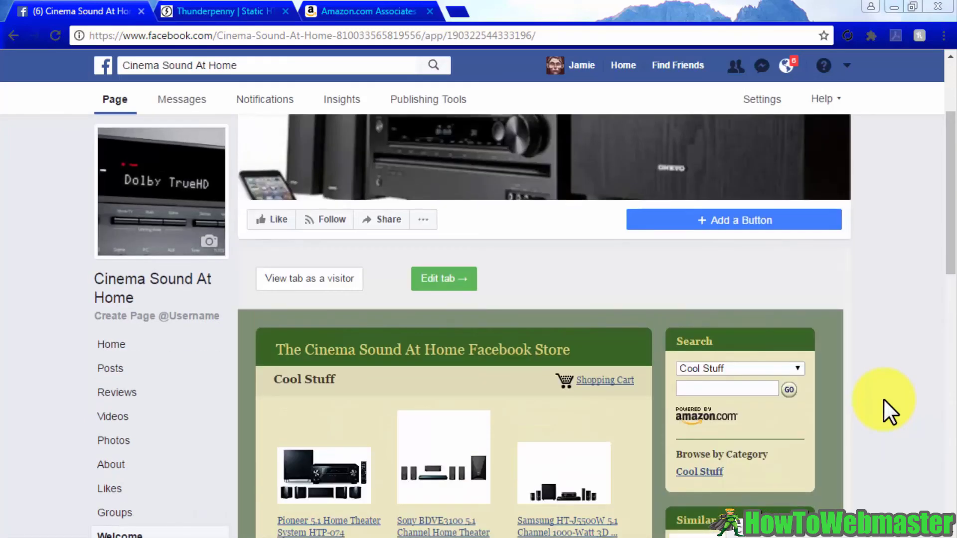
pyautogui.scroll(3, 883, 399)
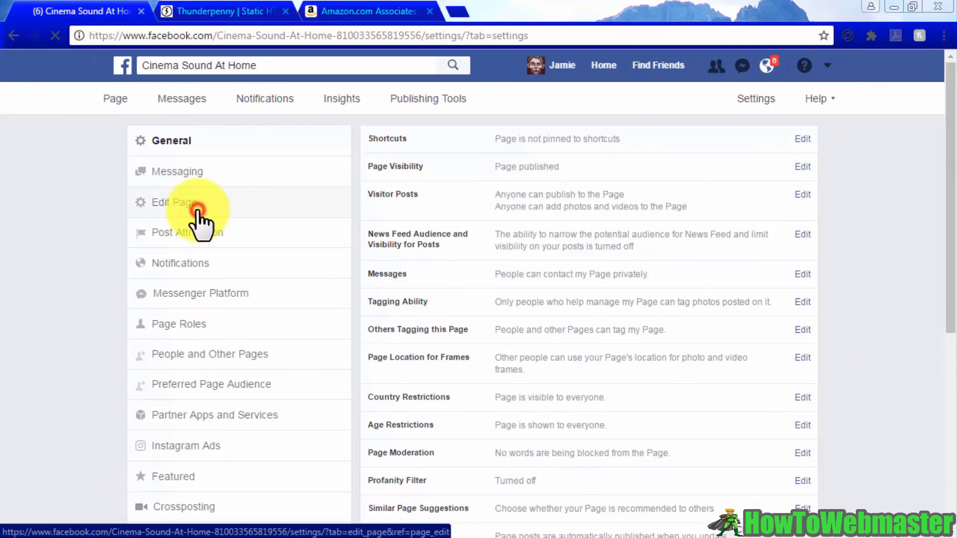
# Rename the Welcome tab's Static HTML custom tab name to 'Store' and save the tab settings
pyautogui.click(197, 208)
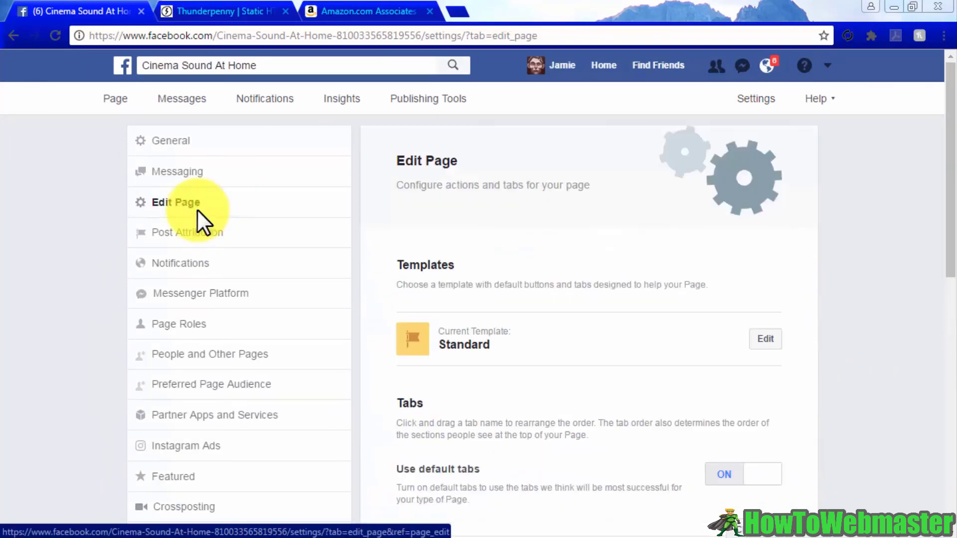
pyautogui.scroll(-3, 879, 229)
pyautogui.scroll(-7, 878, 230)
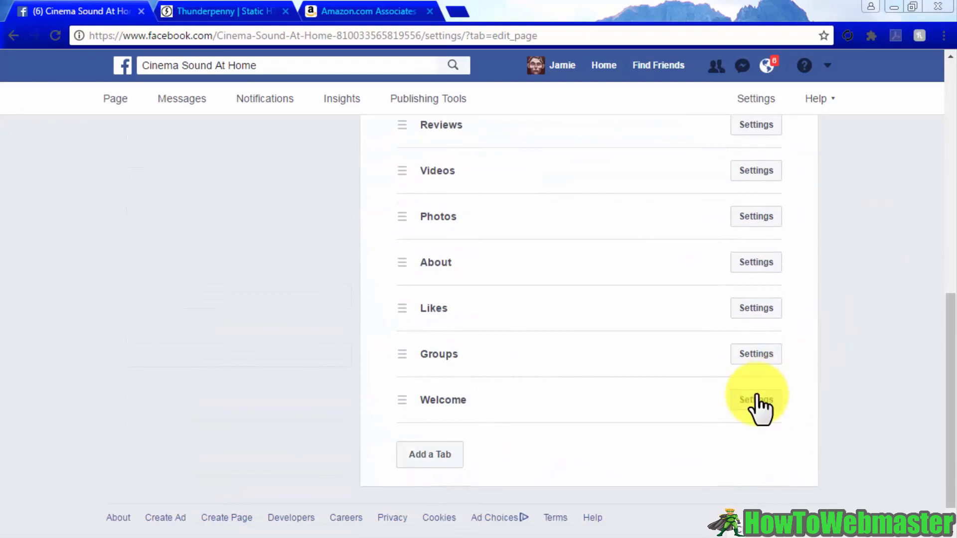
pyautogui.click(756, 399)
pyautogui.scroll(-3, 756, 394)
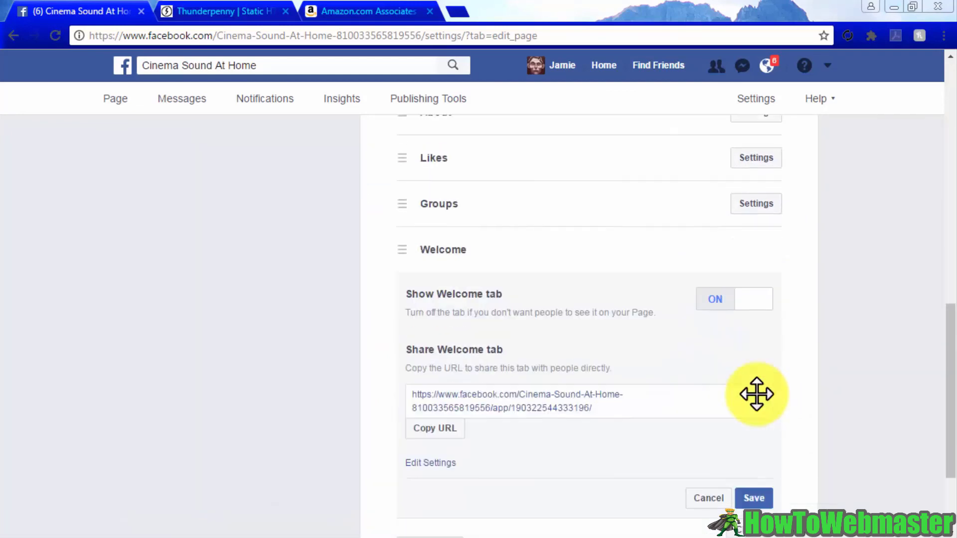
pyautogui.scroll(-2, 756, 394)
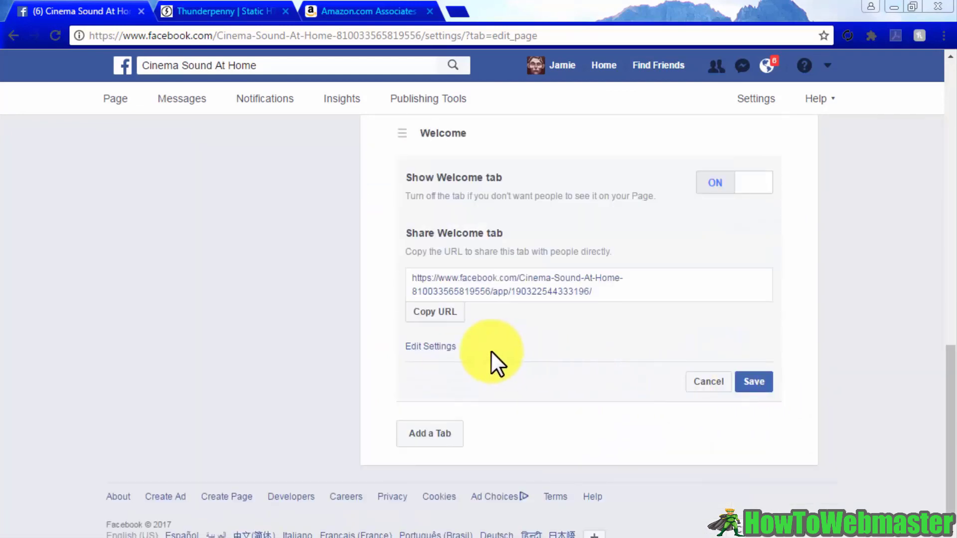
pyautogui.click(439, 347)
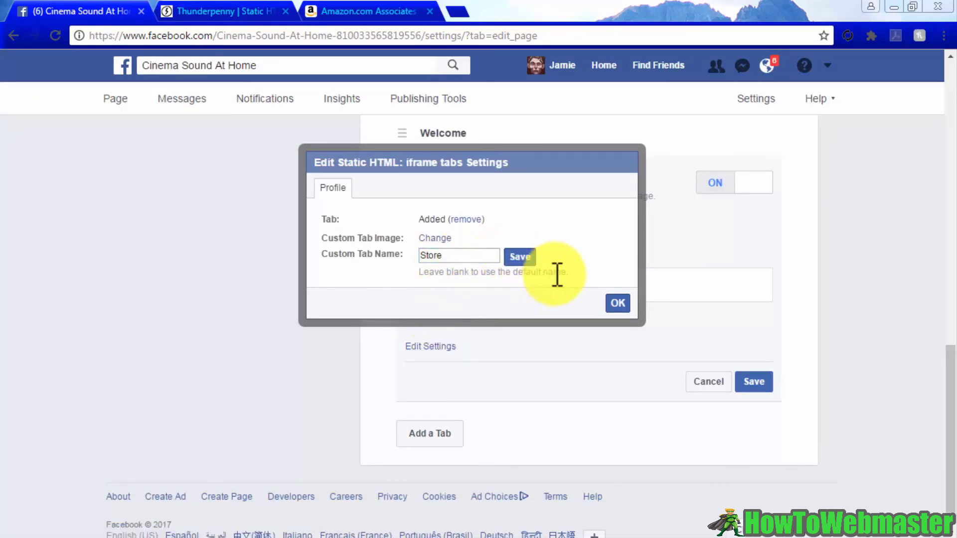
pyautogui.click(614, 304)
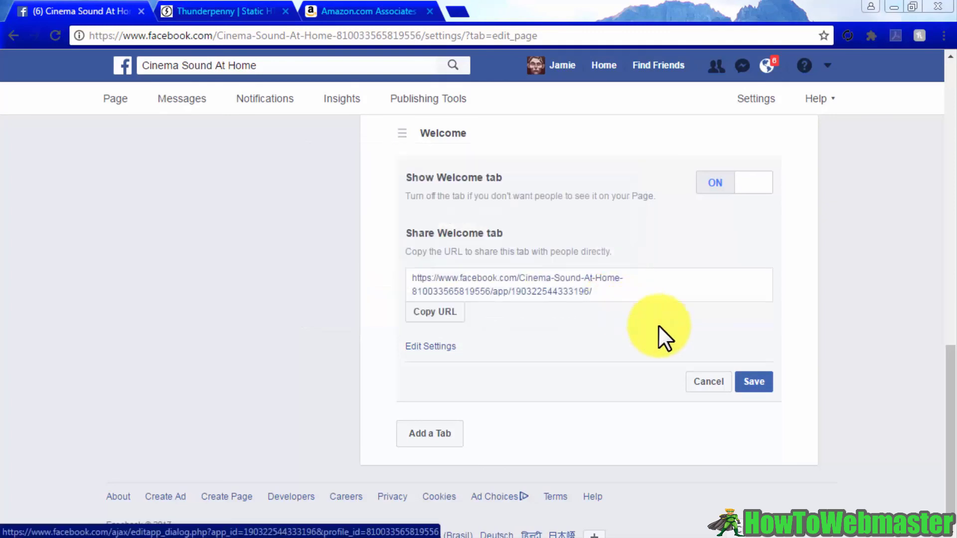
pyautogui.click(755, 382)
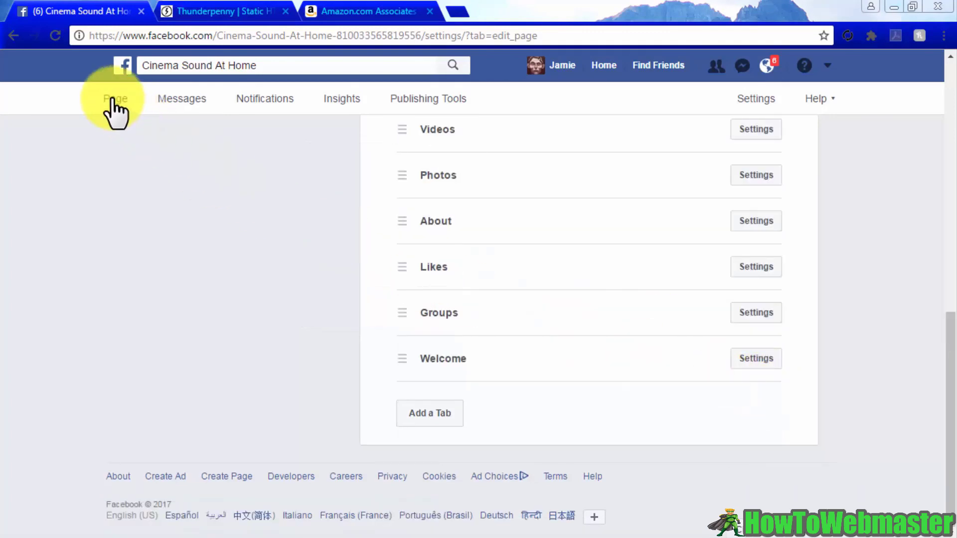
# Open the newly renamed Store tab from the page's menu
pyautogui.scroll(-3, 67, 193)
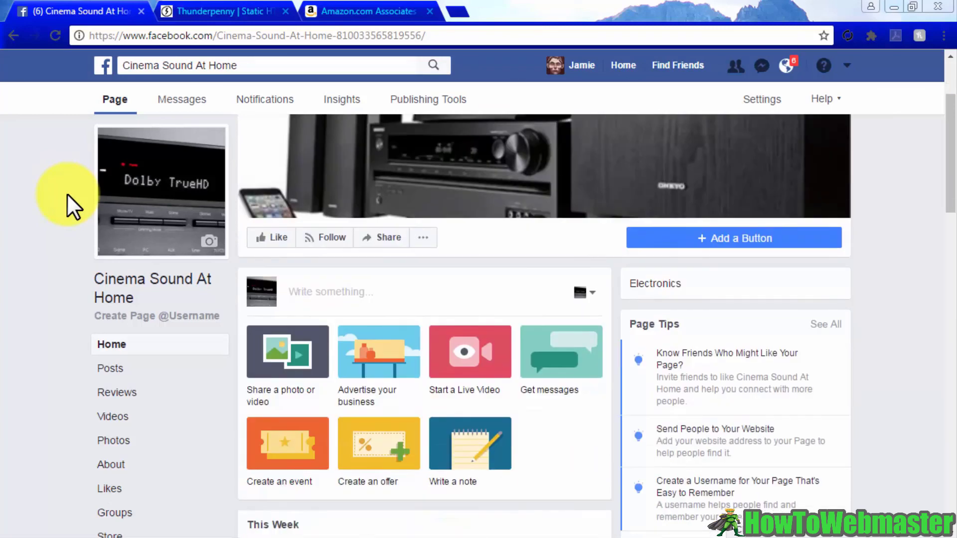
pyautogui.scroll(-3, 73, 388)
pyautogui.click(105, 396)
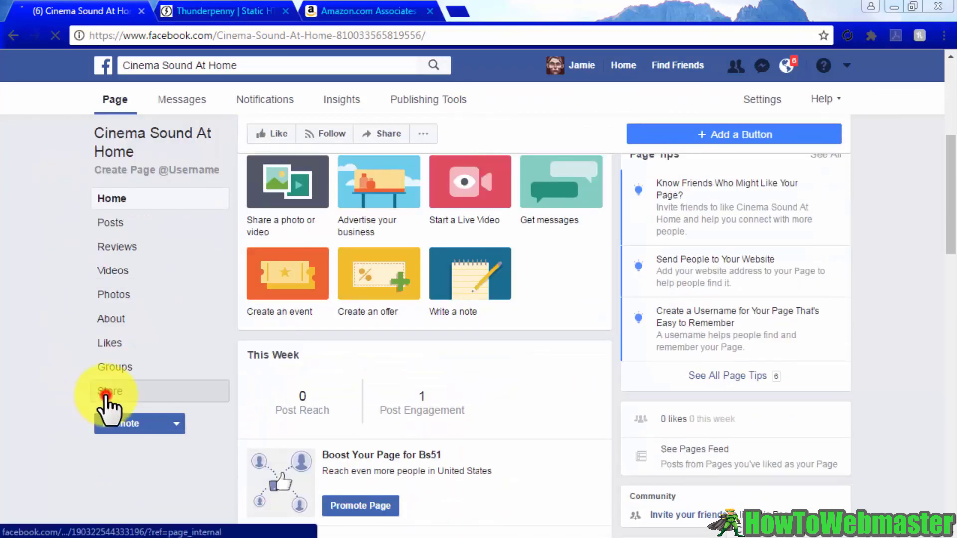
pyautogui.scroll(-5, 870, 424)
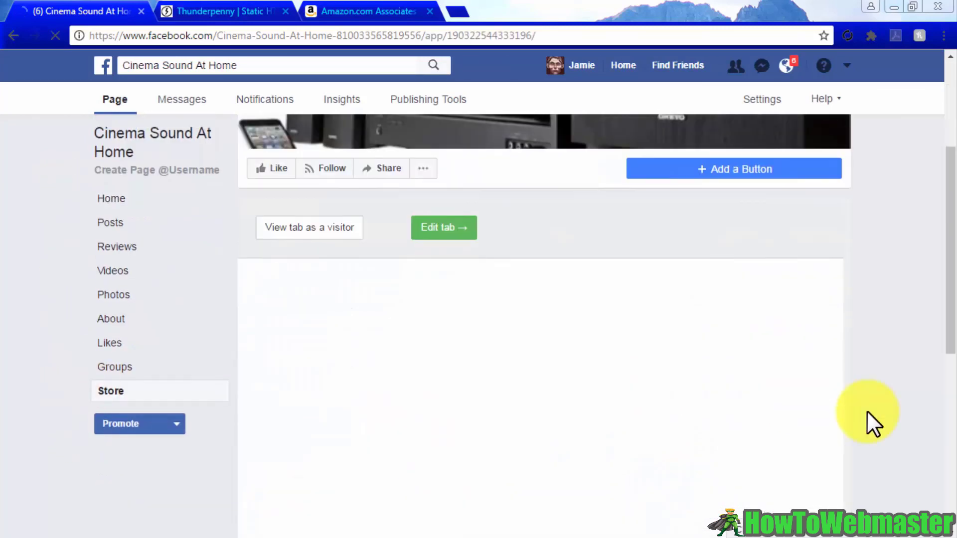